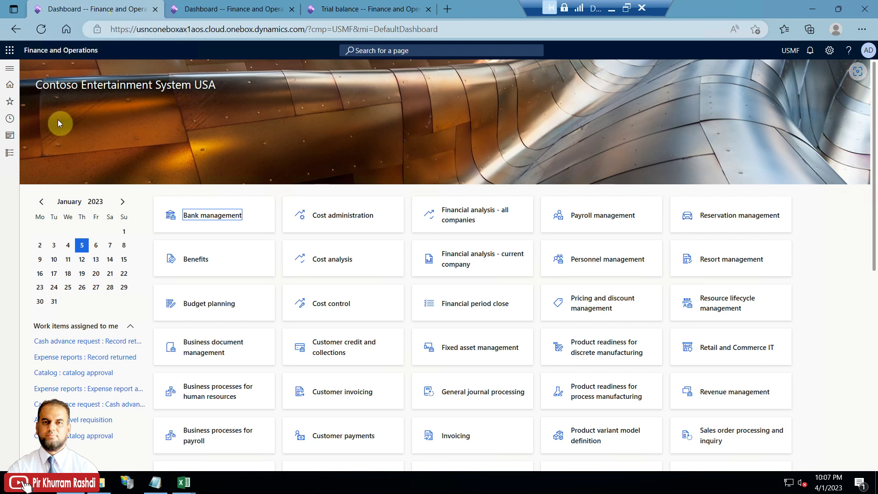
# Step: Open Fixed assets > Periodic tasks > Mass transfer, with transfer date 01/01/2023
pyautogui.click(9, 152)
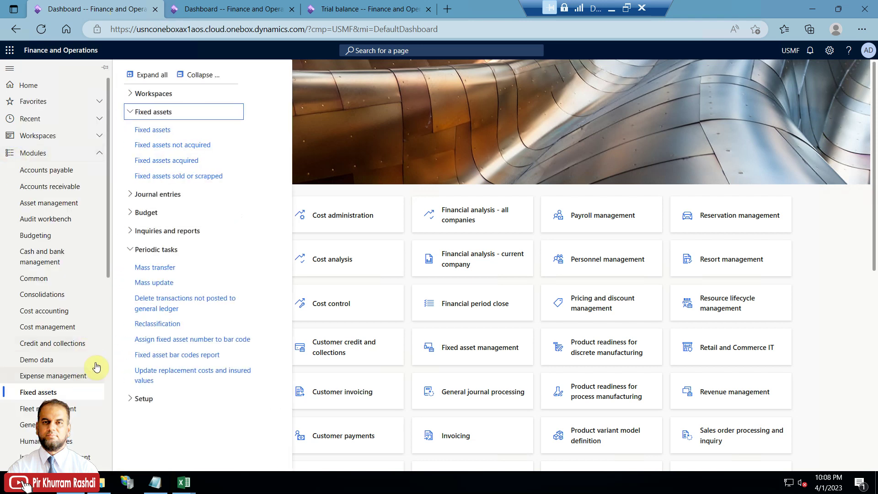
pyautogui.click(156, 268)
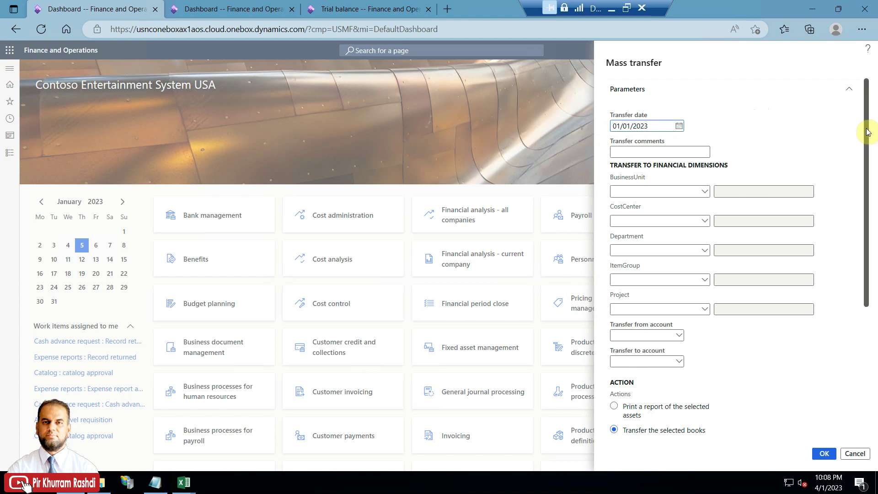
pyautogui.moveTo(866, 133); pyautogui.dragTo(865, 160)
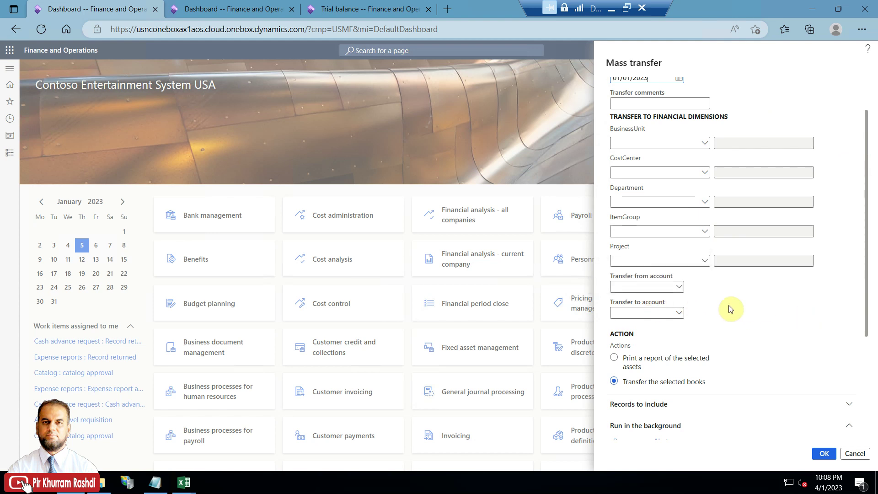
pyautogui.click(679, 287)
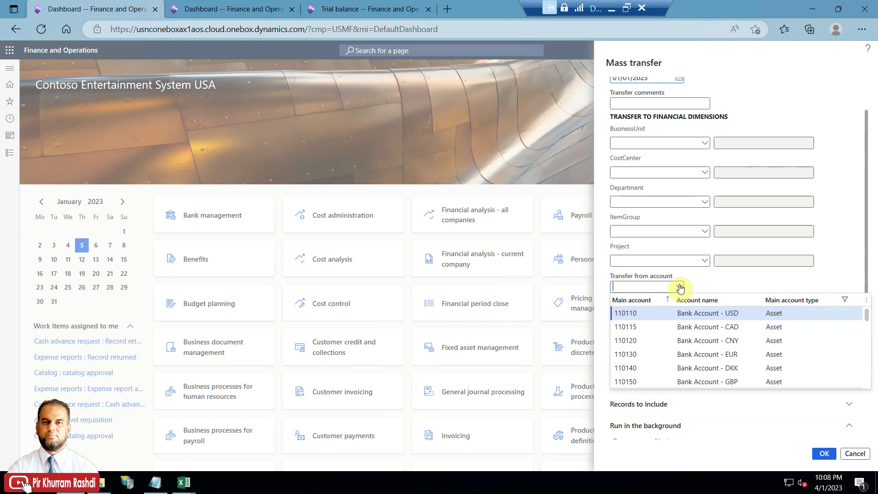
pyautogui.click(679, 287)
pyautogui.scroll(2, 864, 165)
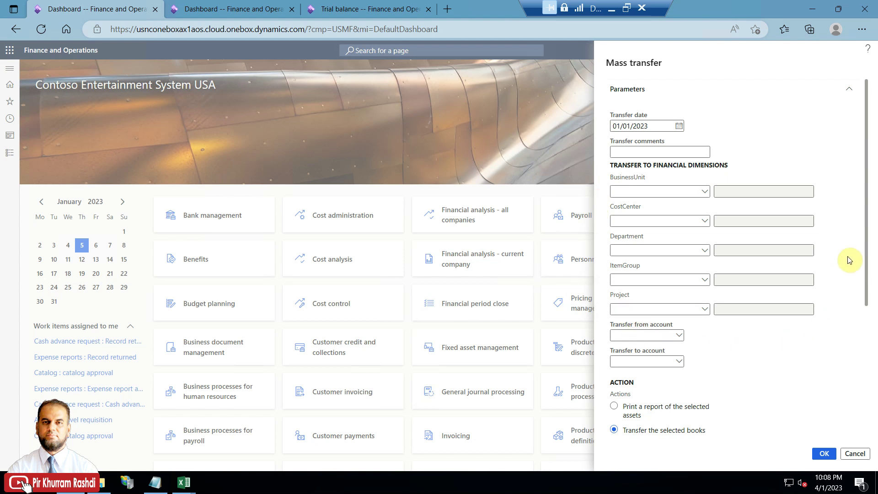
pyautogui.moveTo(865, 215); pyautogui.dragTo(853, 298)
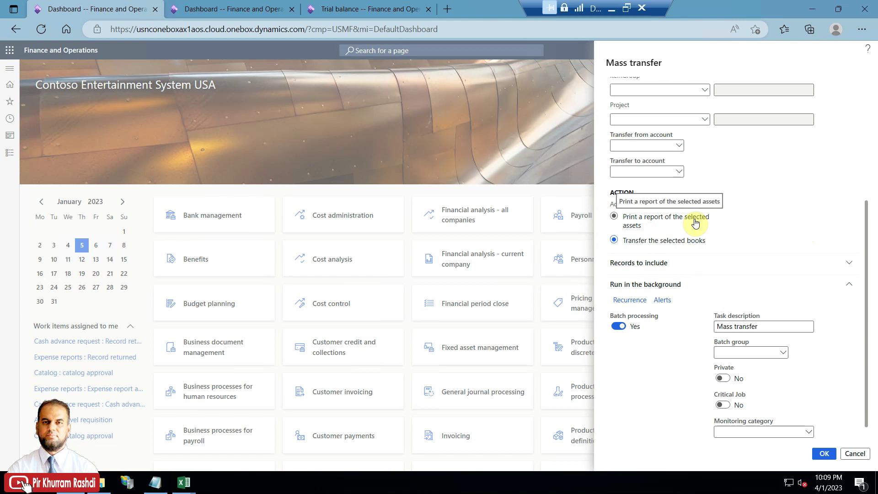
# Step: Expand Records to include to review the business unit 001, Open and Closed criteria
pyautogui.click(738, 262)
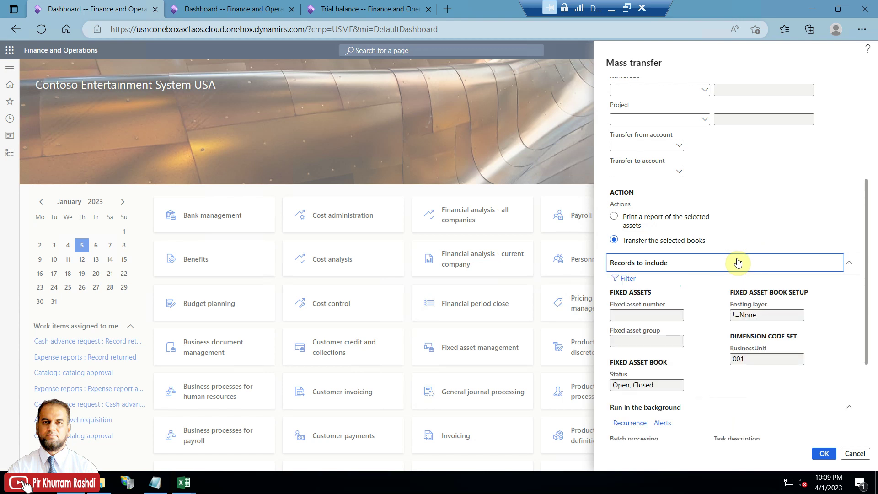
pyautogui.scroll(-3, 848, 258)
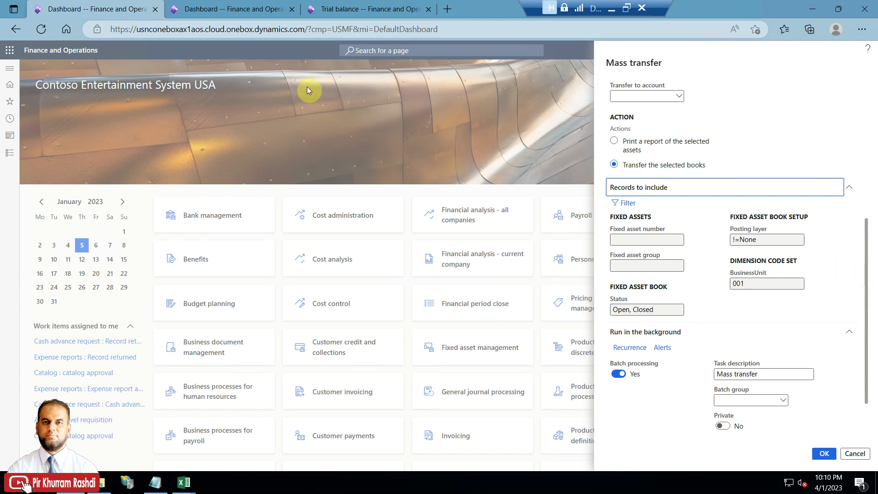
pyautogui.click(251, 8)
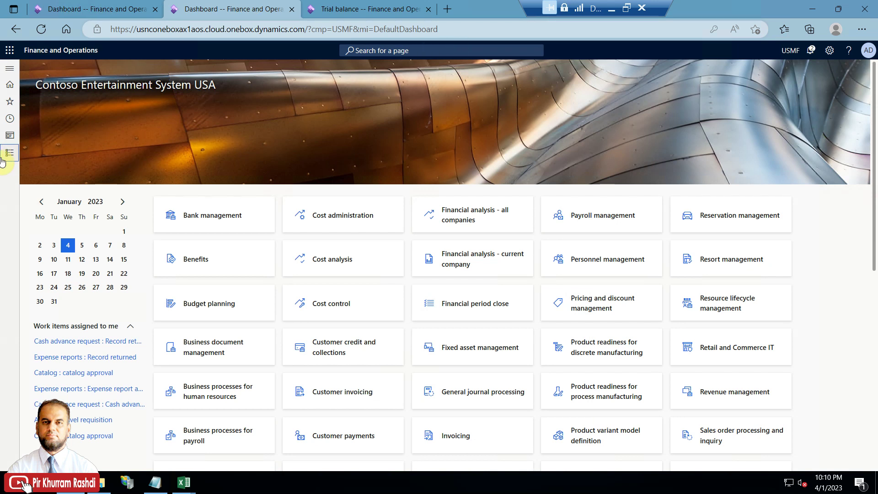
# Step: Open the books of fixed asset COMP-000001 (Notebook PC)
pyautogui.click(9, 152)
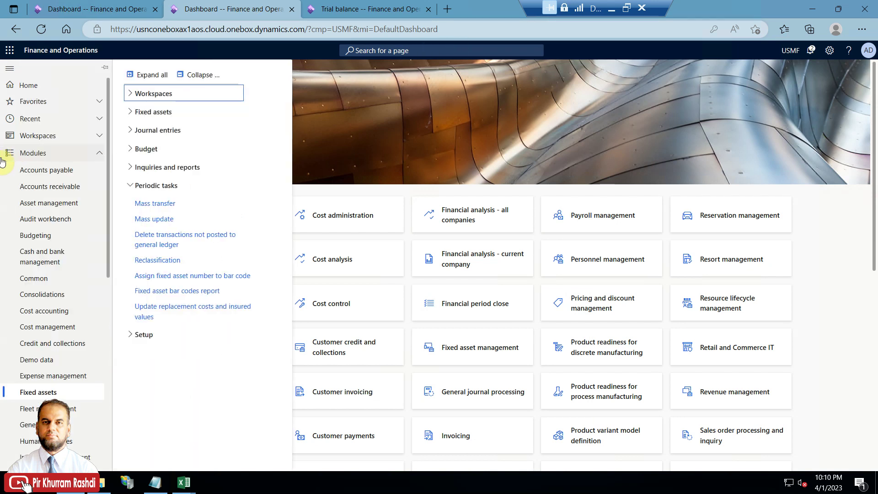
pyautogui.click(165, 114)
pyautogui.click(160, 130)
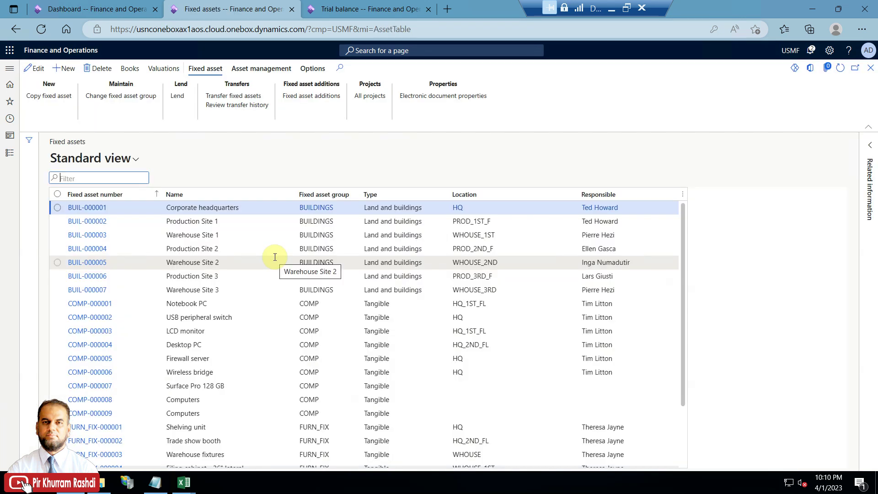
pyautogui.click(208, 303)
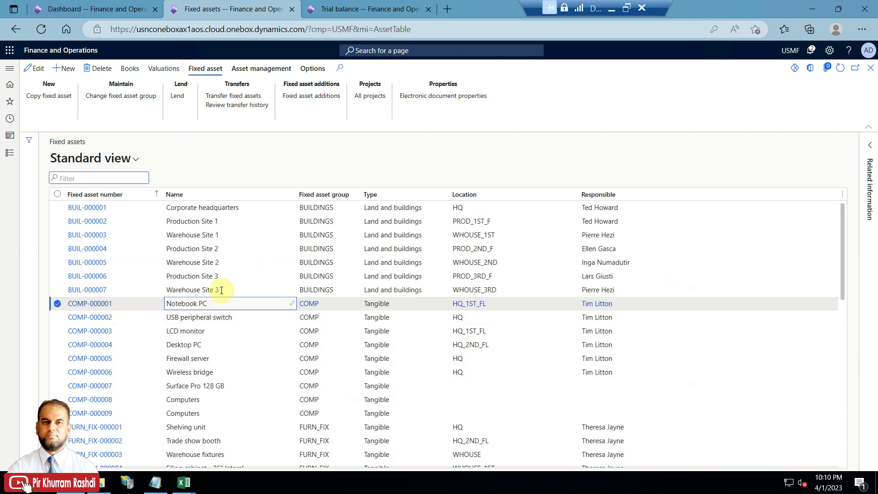
pyautogui.click(139, 73)
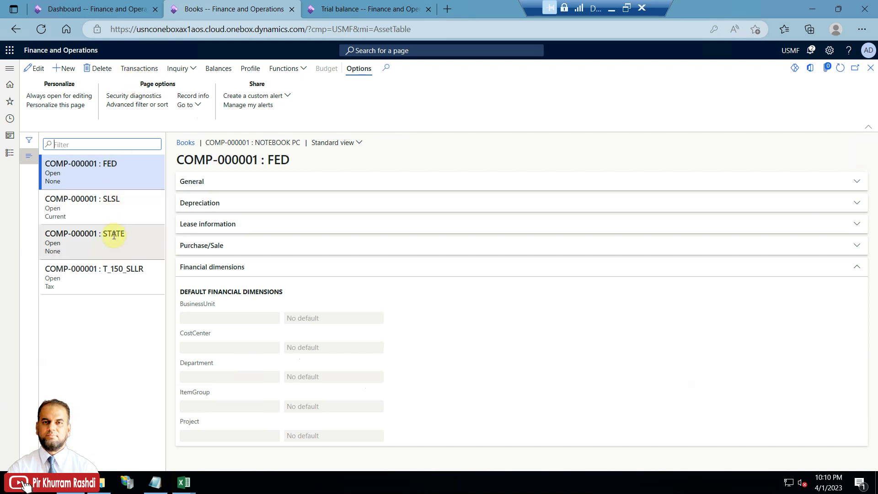
# Step: Check the financial dimensions of the SLSL, STATE, T_150_SLLR and FED books
pyautogui.click(120, 209)
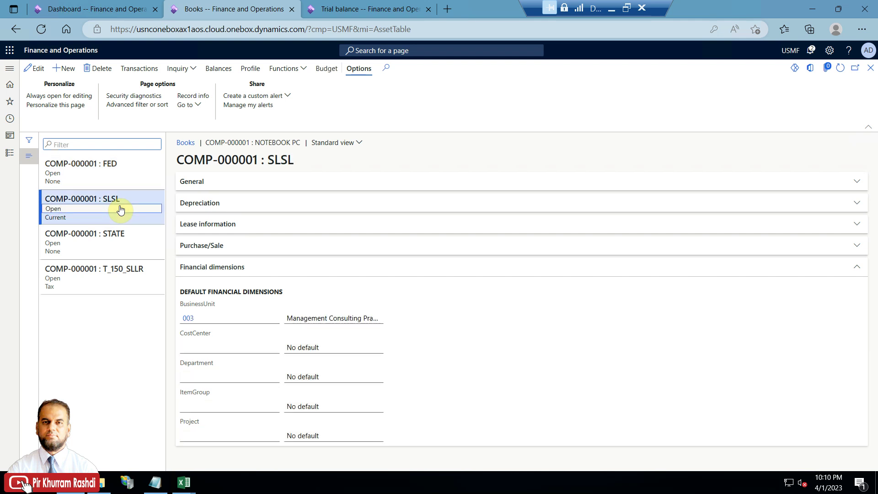
pyautogui.click(114, 249)
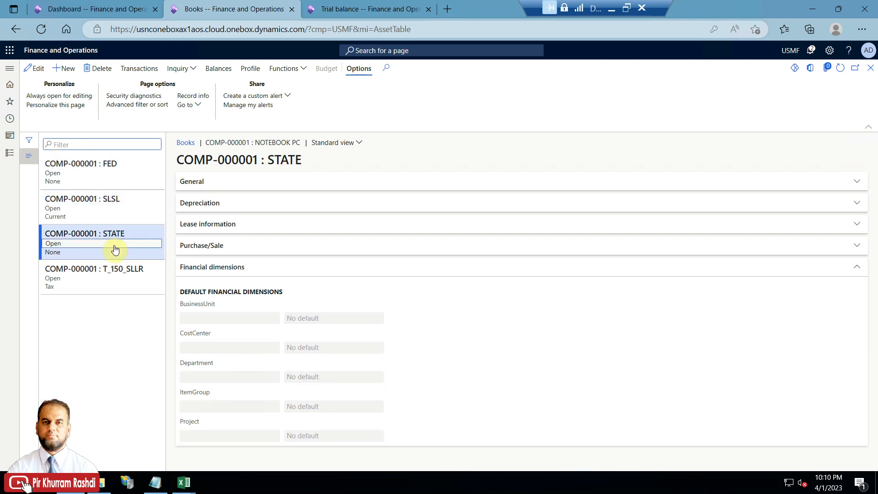
pyautogui.click(113, 270)
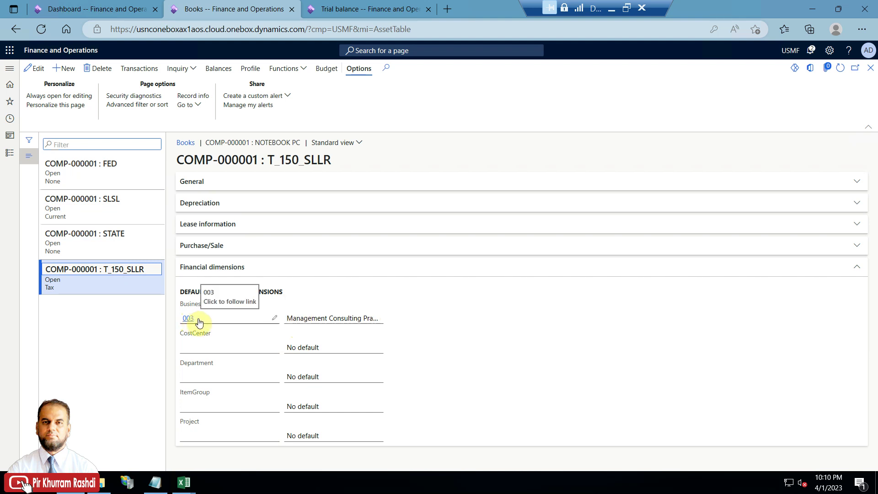
pyautogui.click(133, 208)
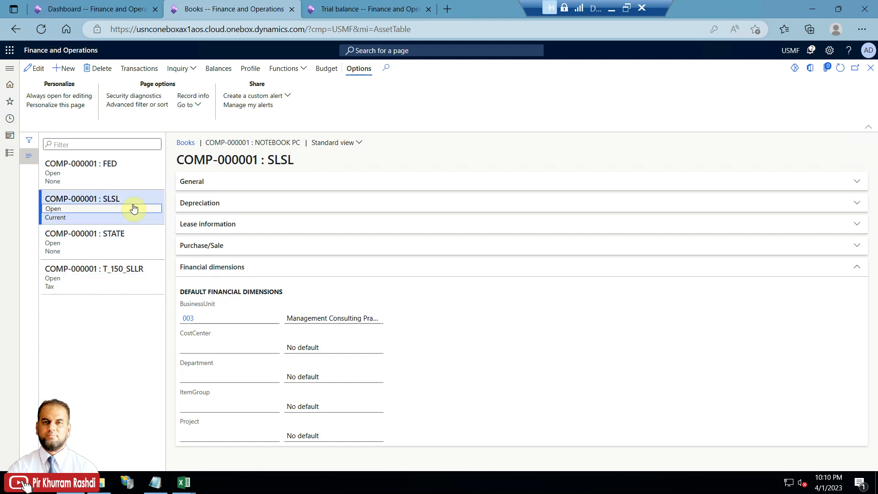
pyautogui.click(131, 284)
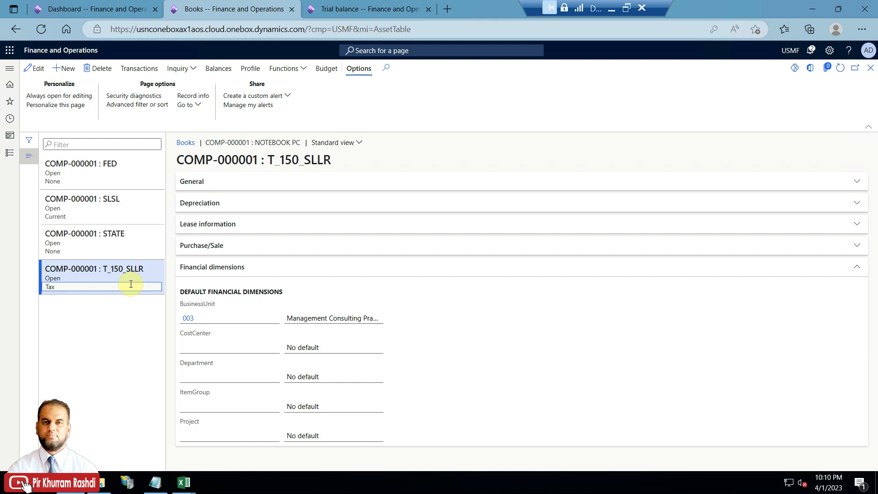
pyautogui.click(125, 246)
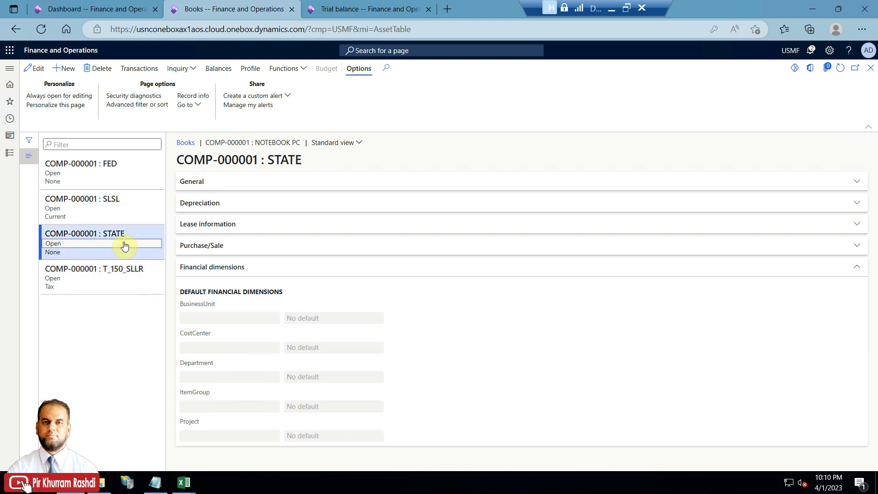
pyautogui.click(119, 169)
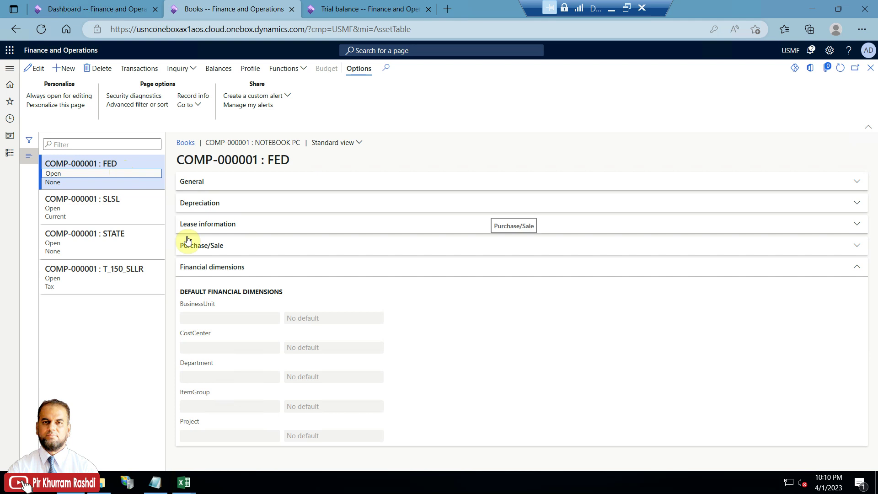
pyautogui.click(870, 71)
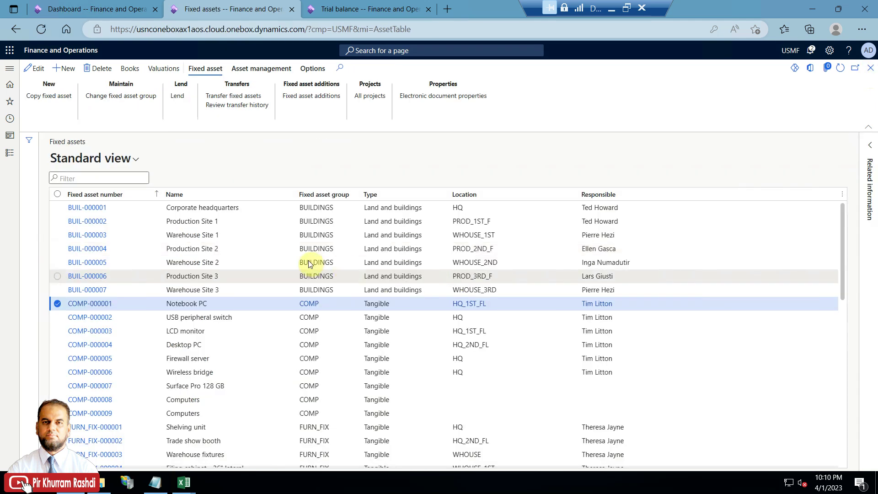
# Step: Reopen COMP-000001's books to show SLSL with business unit 003, then view the trial balance
pyautogui.click(106, 304)
pyautogui.click(130, 68)
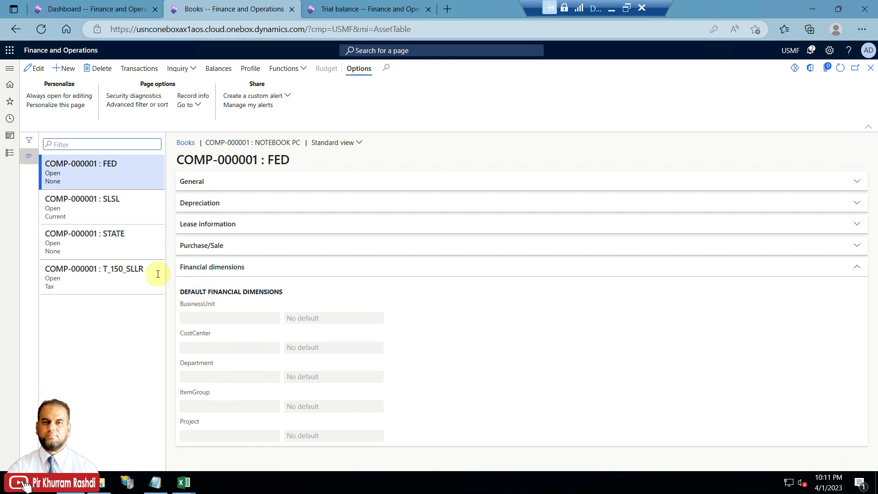
pyautogui.click(116, 200)
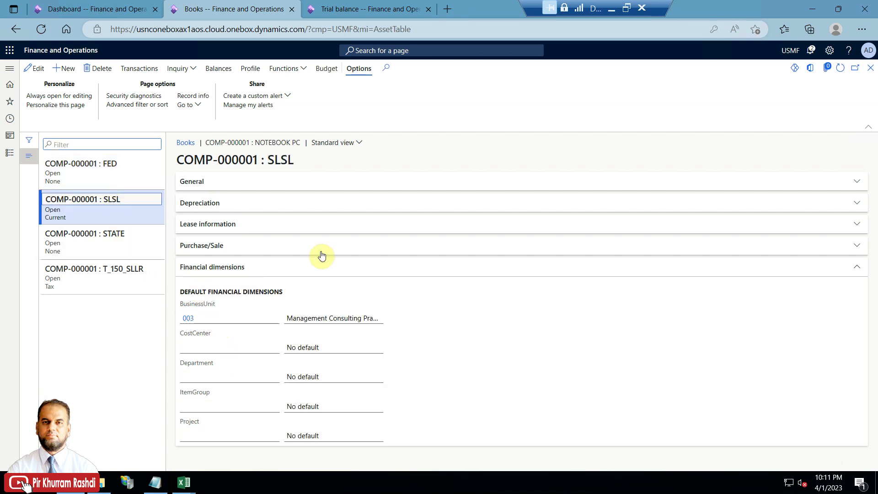
pyautogui.click(356, 9)
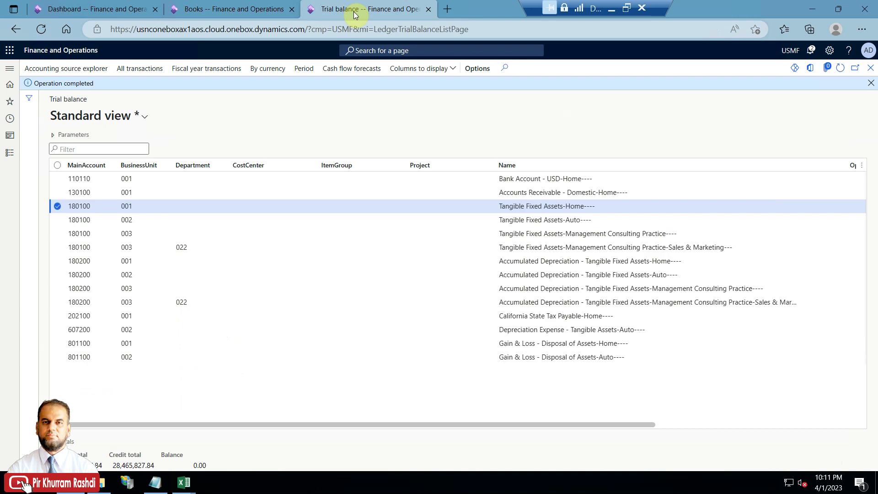
# Step: Open General ledger > Chart of accounts > Dimensions > Financial dimension sets
pyautogui.click(10, 152)
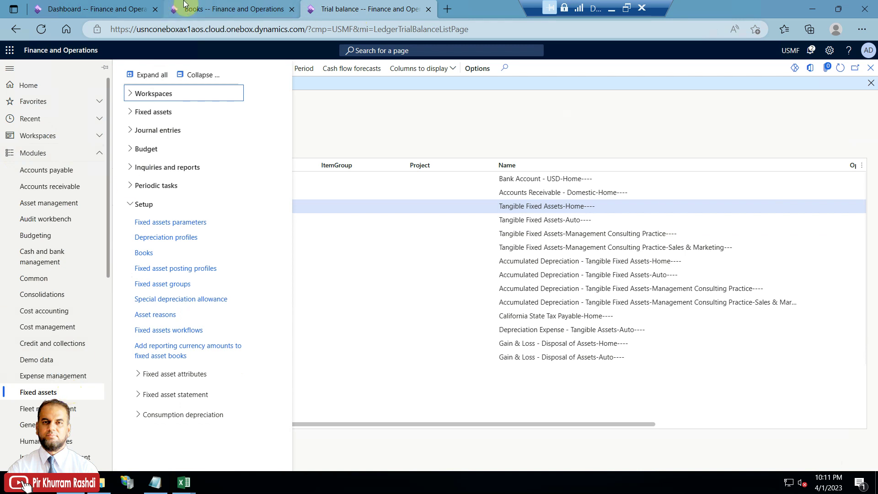
pyautogui.click(220, 9)
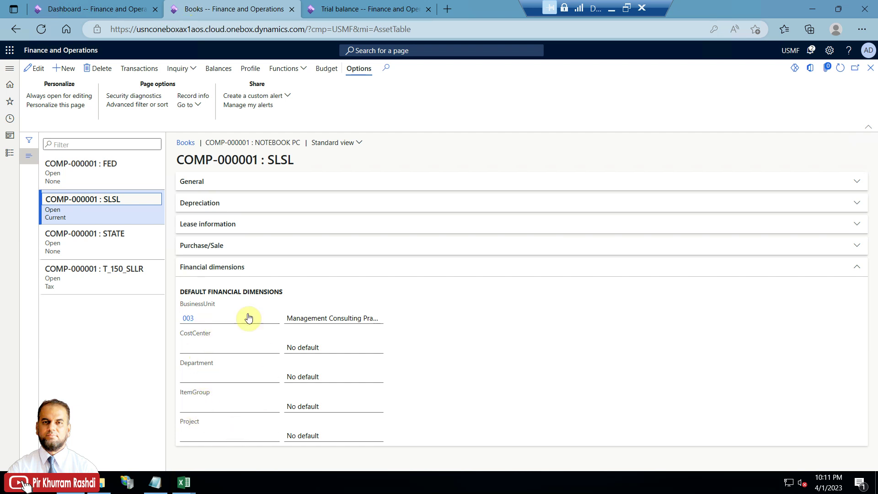
pyautogui.click(339, 9)
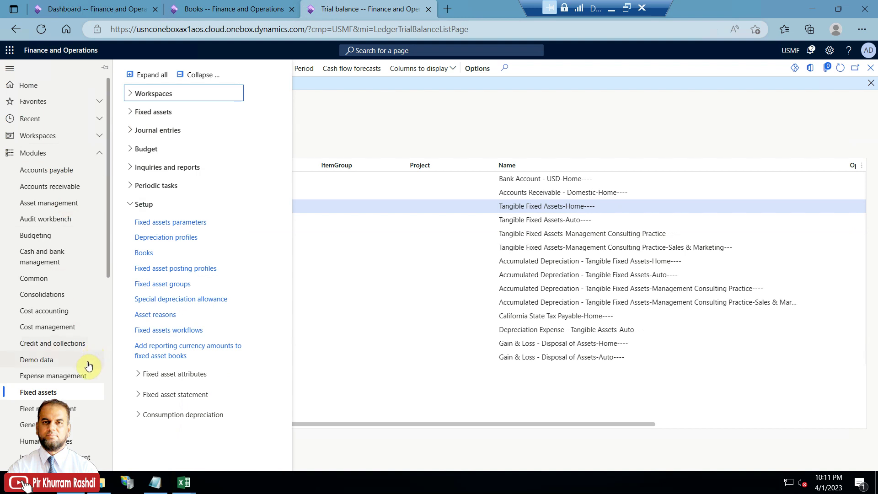
pyautogui.scroll(-4, 71, 358)
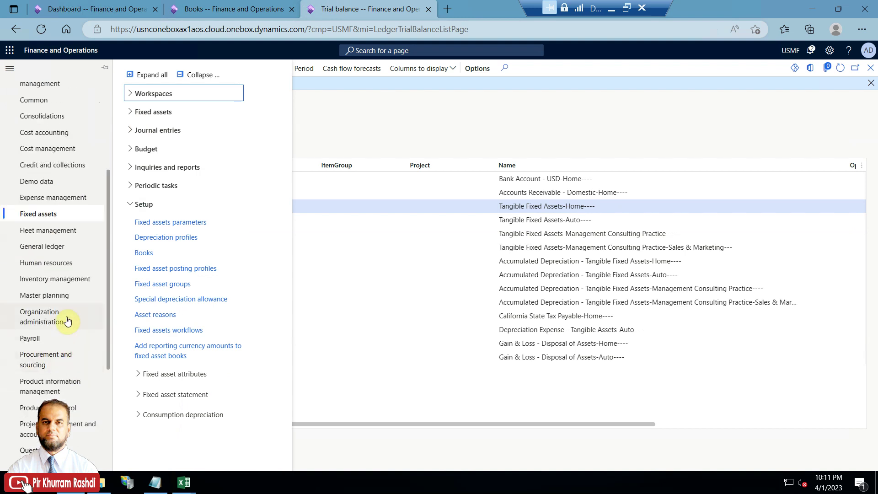
pyautogui.click(60, 251)
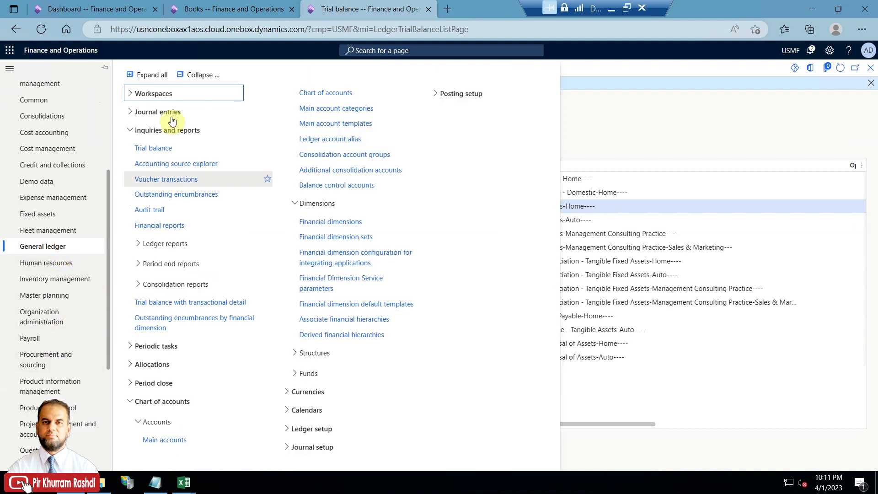
pyautogui.click(192, 78)
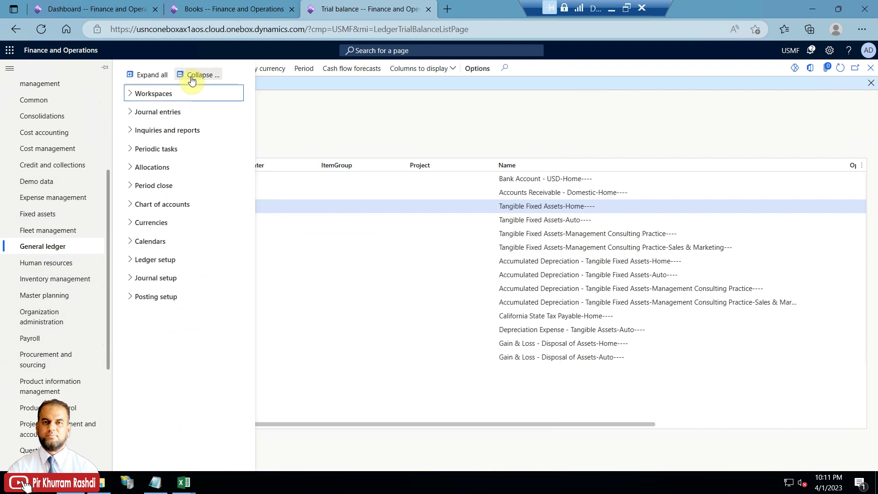
pyautogui.click(177, 204)
pyautogui.click(172, 244)
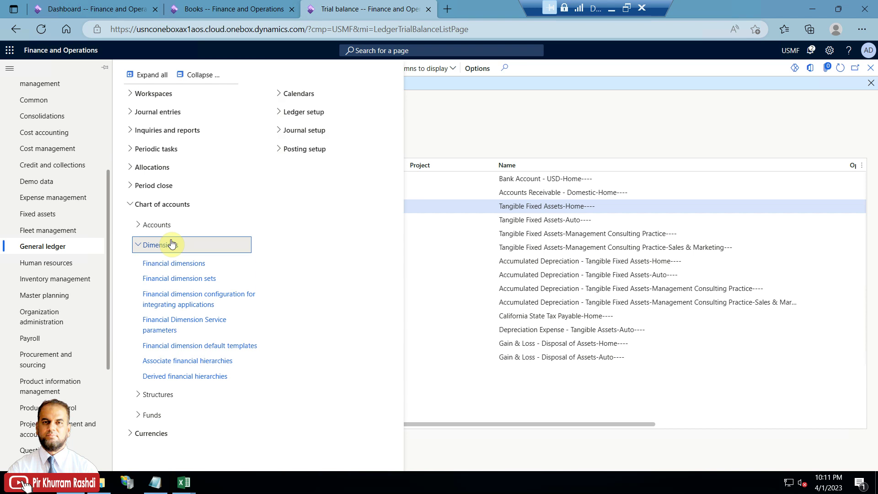
pyautogui.click(207, 279)
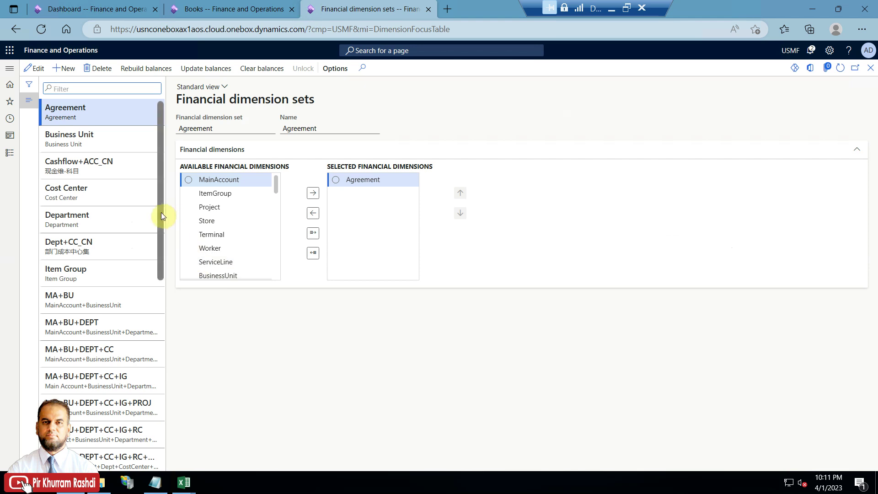
# Step: Select the MA+BU+DEPT+CC+IG+PROJ dimension set and review its six selected dimensions
pyautogui.moveTo(160, 213); pyautogui.dragTo(161, 219)
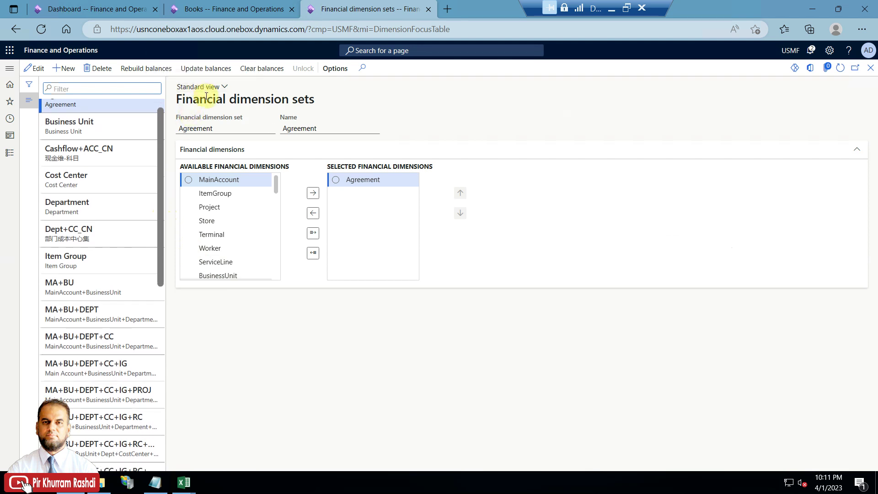
pyautogui.moveTo(160, 157); pyautogui.dragTo(157, 247)
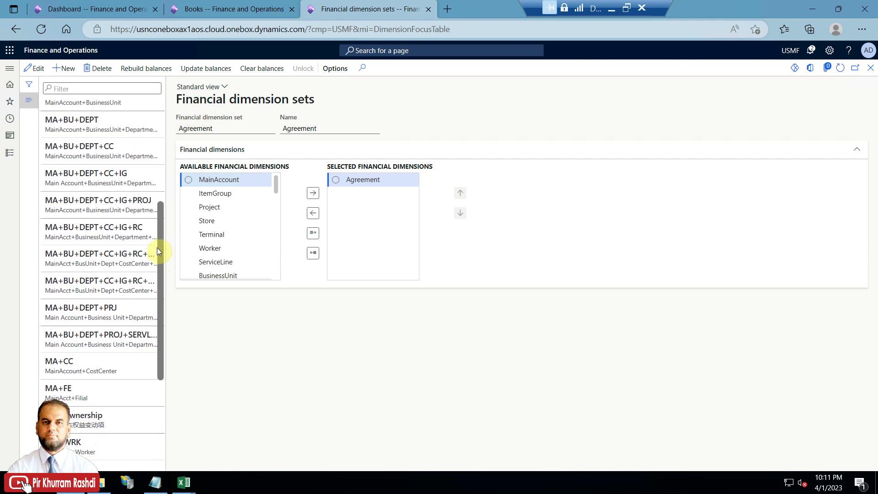
pyautogui.click(123, 207)
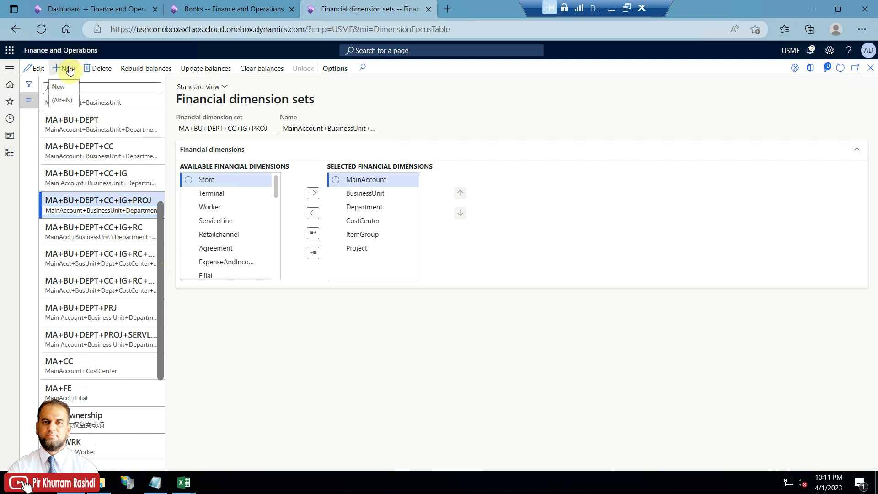
pyautogui.click(188, 183)
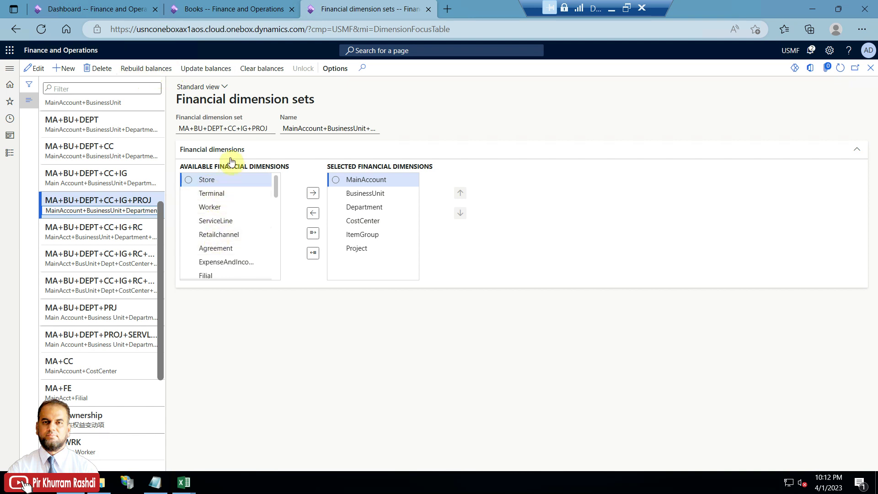
pyautogui.click(10, 153)
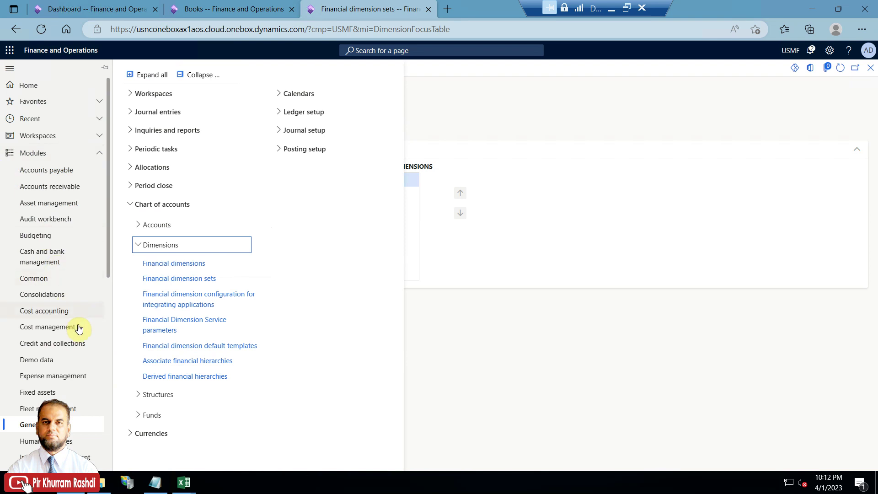
# Step: Calculate trial balance figures using dimension set MA+BU+DEPT+CC+IG+PROJ
pyautogui.click(169, 130)
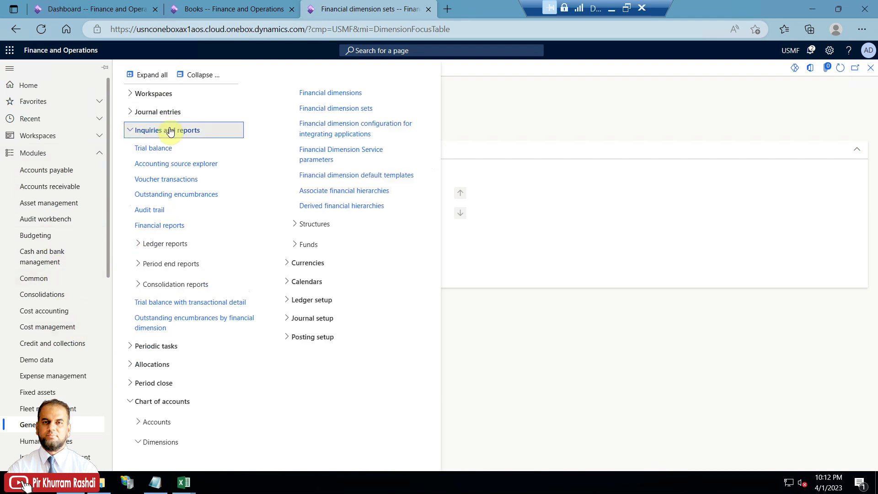
pyautogui.click(167, 143)
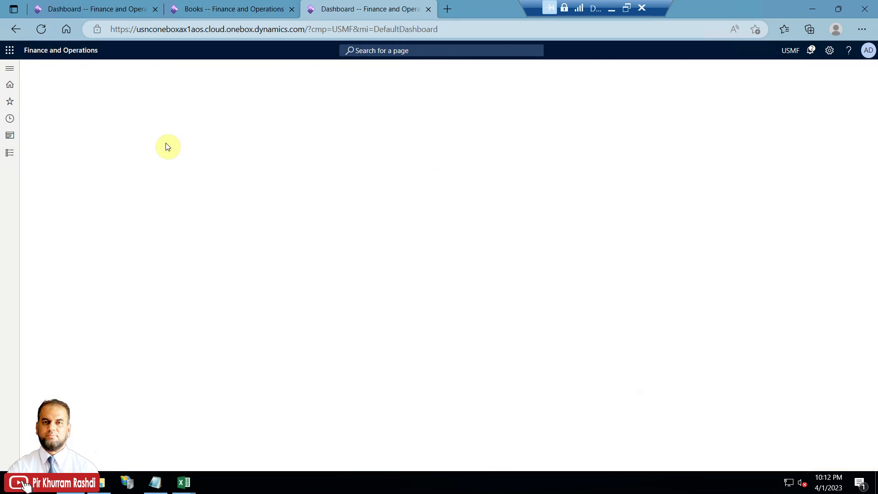
pyautogui.click(104, 156)
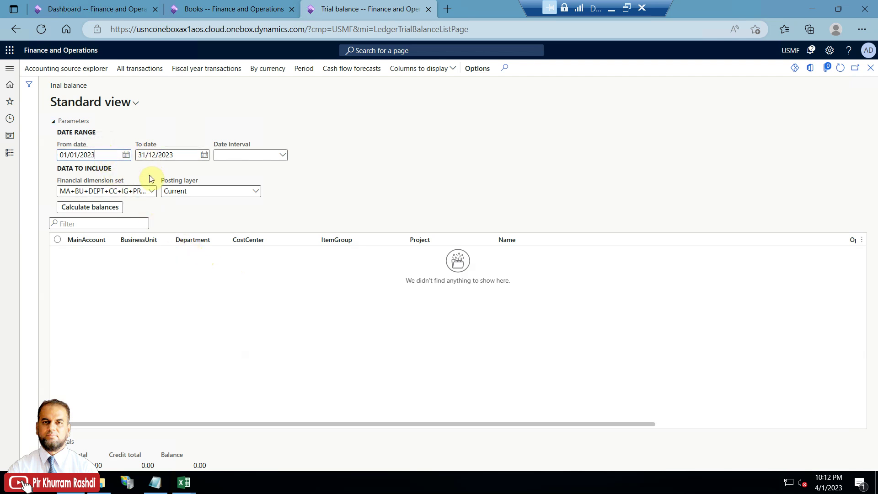
pyautogui.click(151, 191)
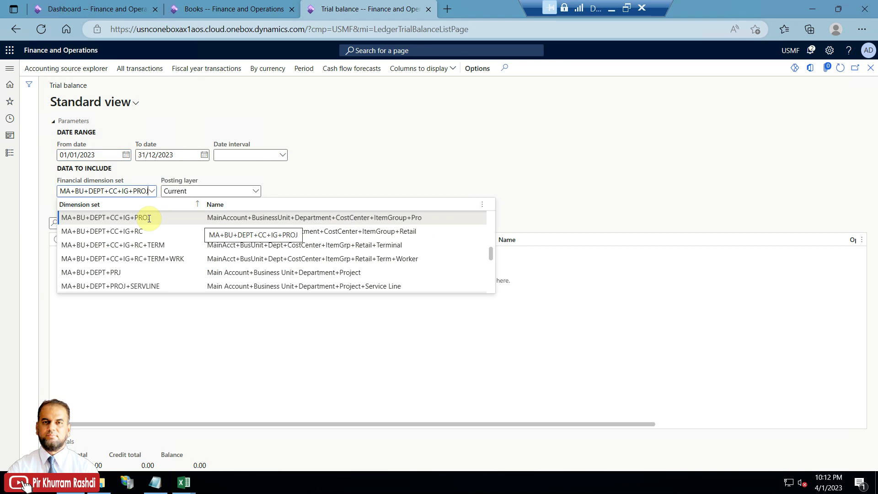
pyautogui.click(181, 218)
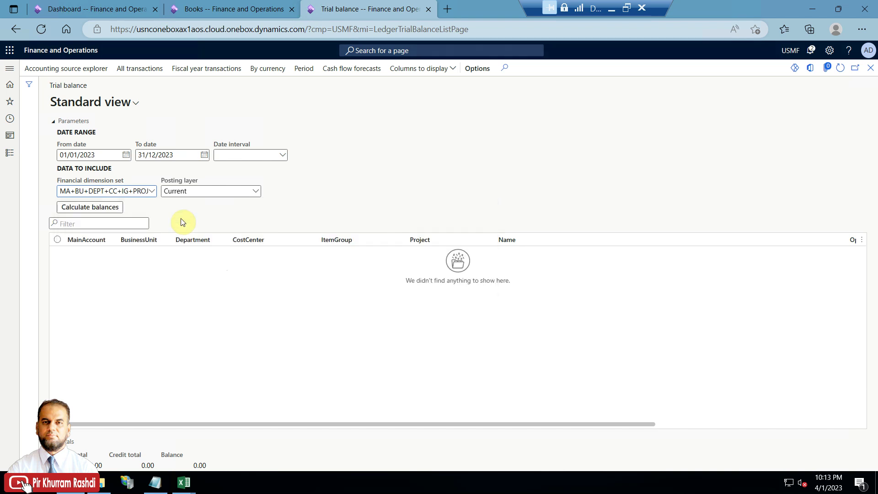
pyautogui.click(101, 208)
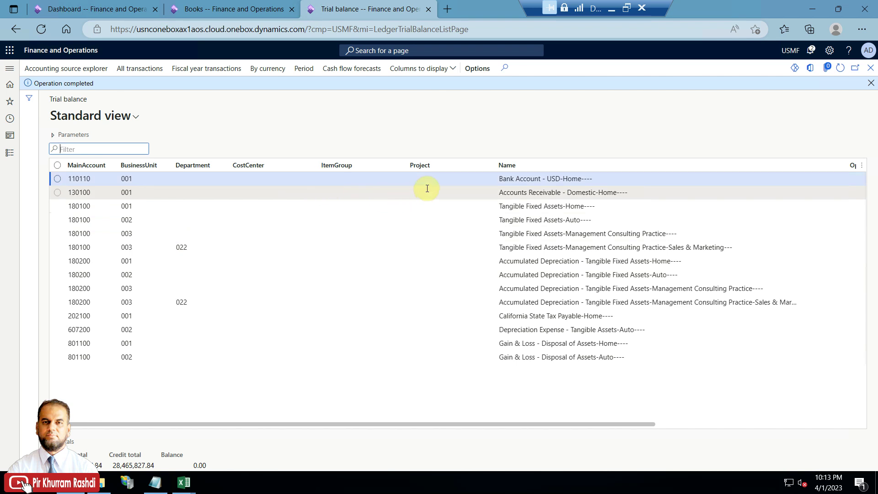
# Step: Compare the trial balance's 180100 / 003 rows against the COMP-000001 SLSL book
pyautogui.click(238, 9)
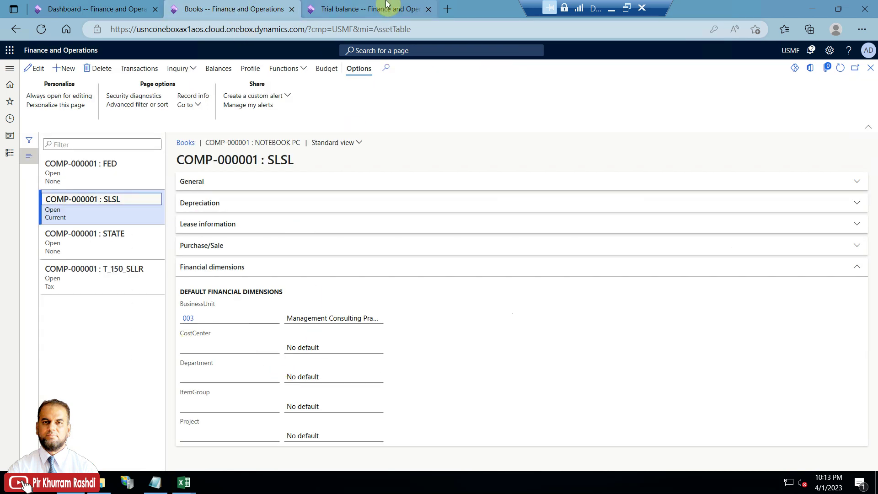
pyautogui.click(371, 9)
pyautogui.click(308, 246)
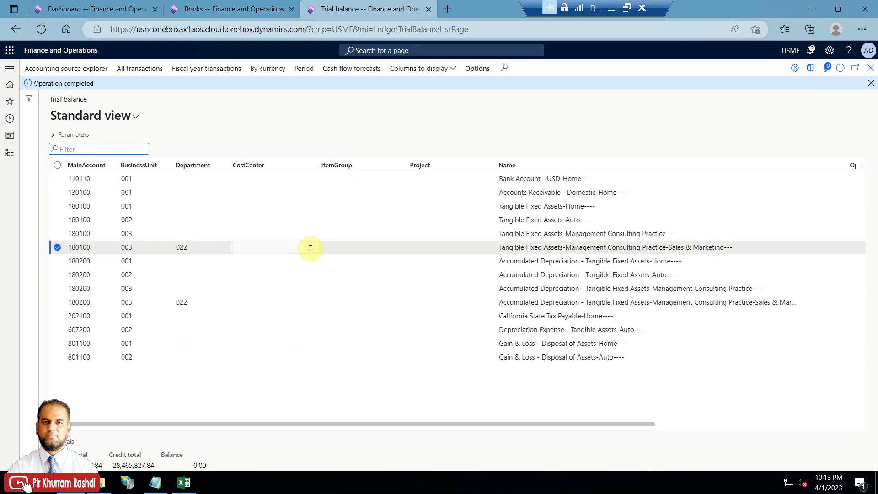
pyautogui.moveTo(474, 424); pyautogui.dragTo(774, 417)
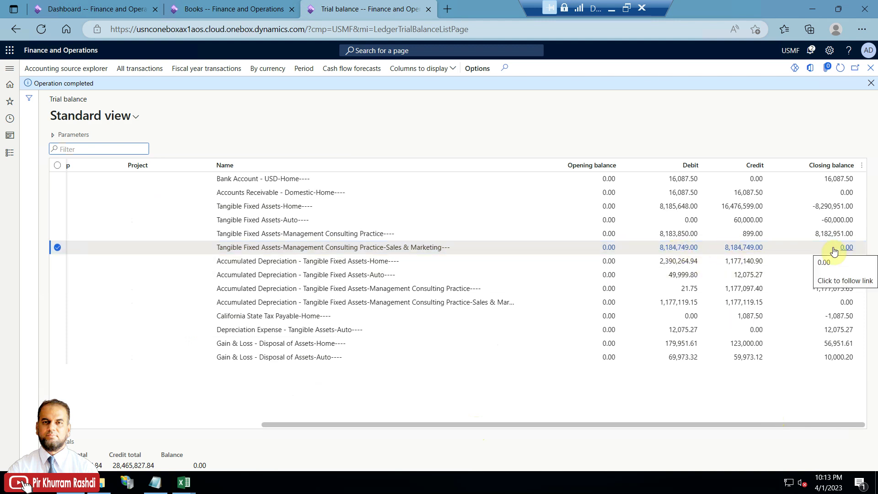
pyautogui.moveTo(540, 425); pyautogui.dragTo(431, 427)
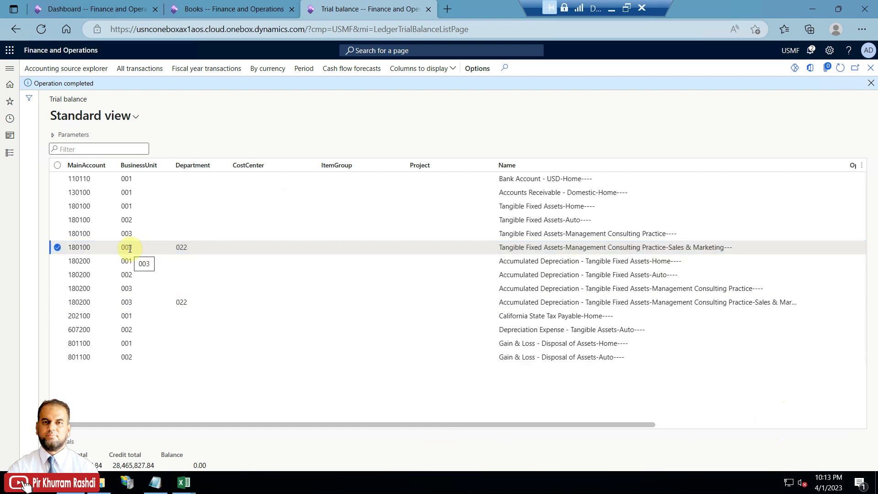
pyautogui.click(138, 233)
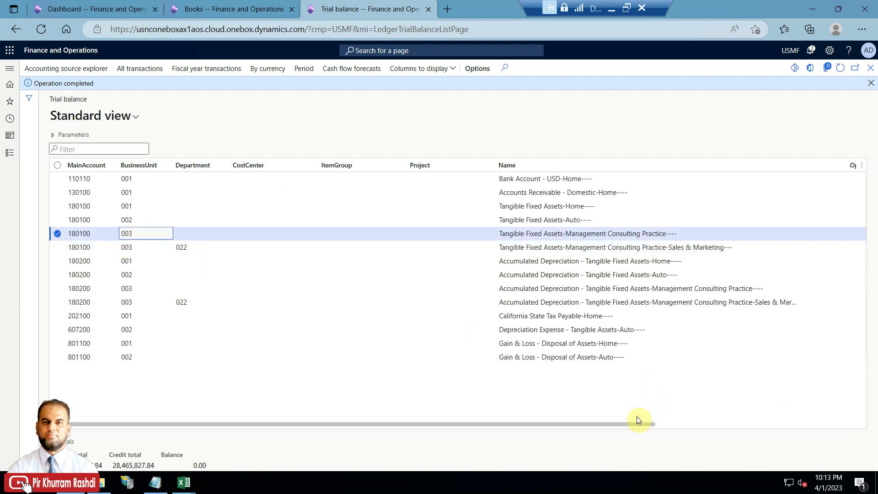
pyautogui.moveTo(610, 424); pyautogui.dragTo(846, 428)
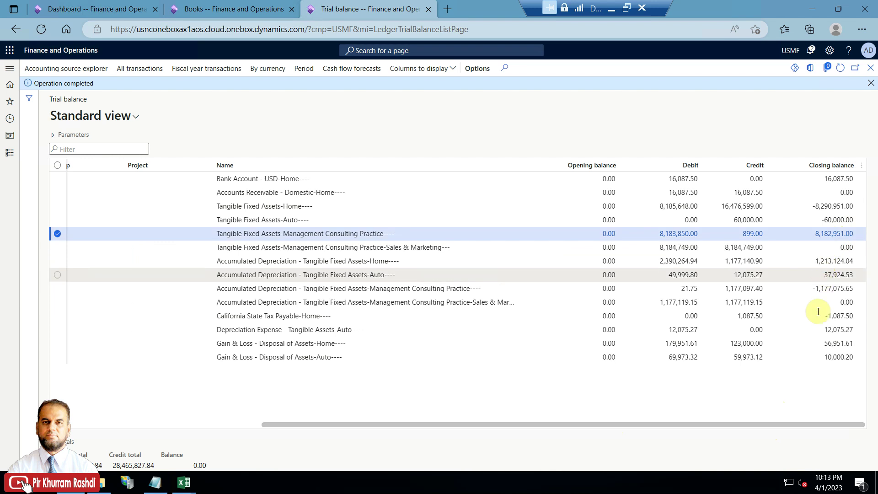
pyautogui.moveTo(790, 428); pyautogui.dragTo(496, 428)
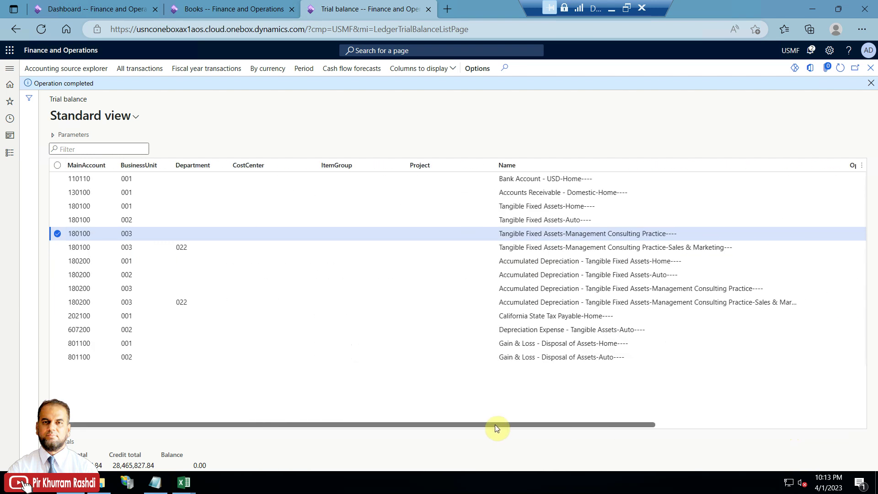
# Step: Filter the BusinessUnit column with '00'
pyautogui.click(169, 165)
pyautogui.write('003')
pyautogui.press('Return')
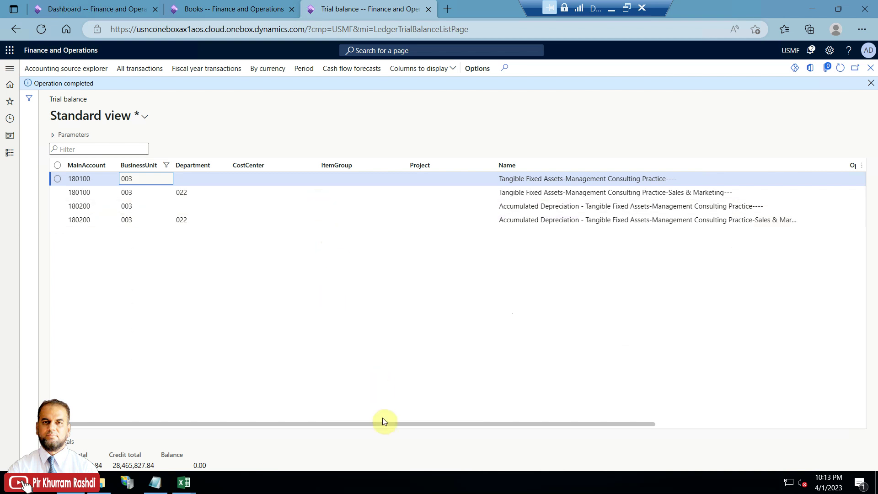
pyautogui.moveTo(384, 424); pyautogui.dragTo(627, 420)
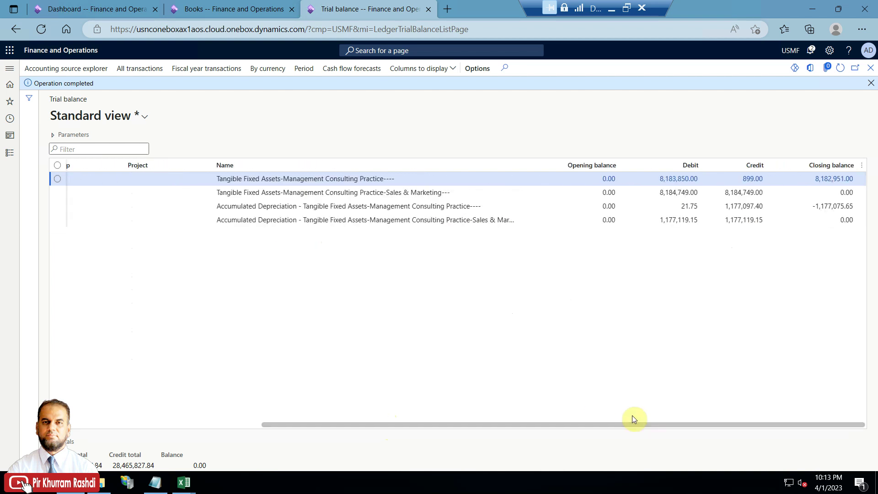
# Step: Filter Closing balance to 'not equal to' 0.0, leaving accounts 180100 and 180200
pyautogui.click(851, 166)
pyautogui.write('0')
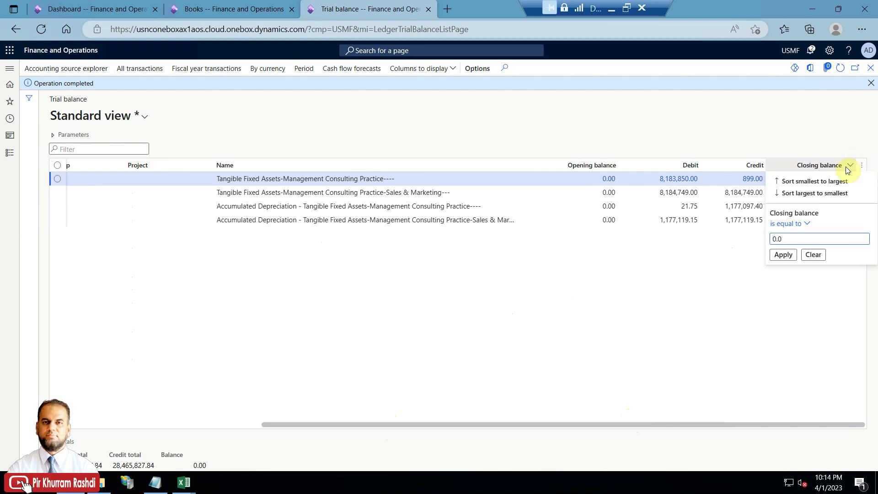
pyautogui.write('.0')
pyautogui.press('Return')
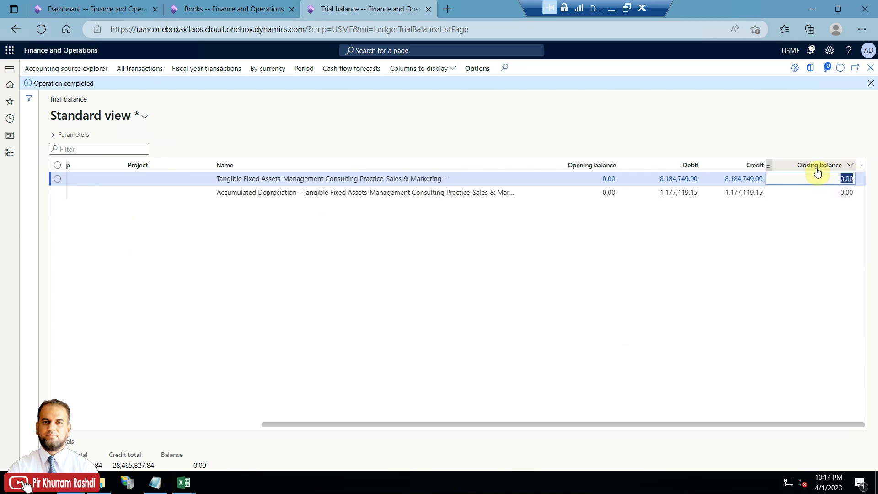
pyautogui.click(846, 166)
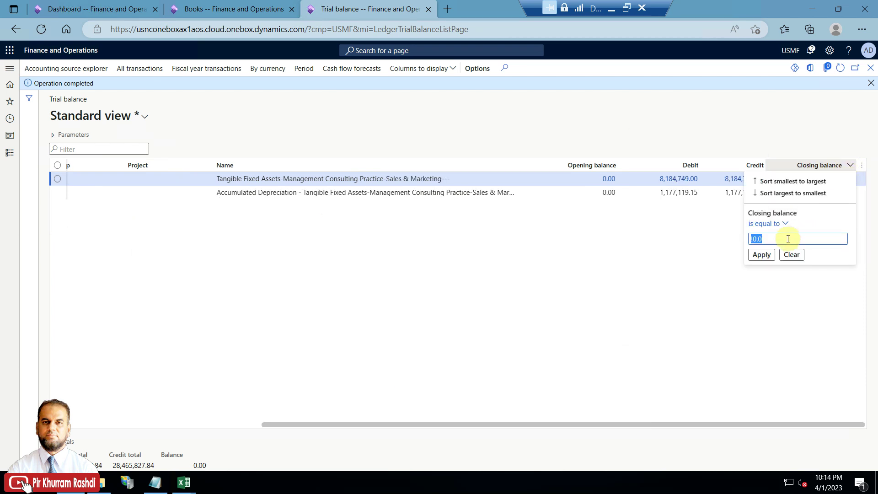
pyautogui.click(753, 239)
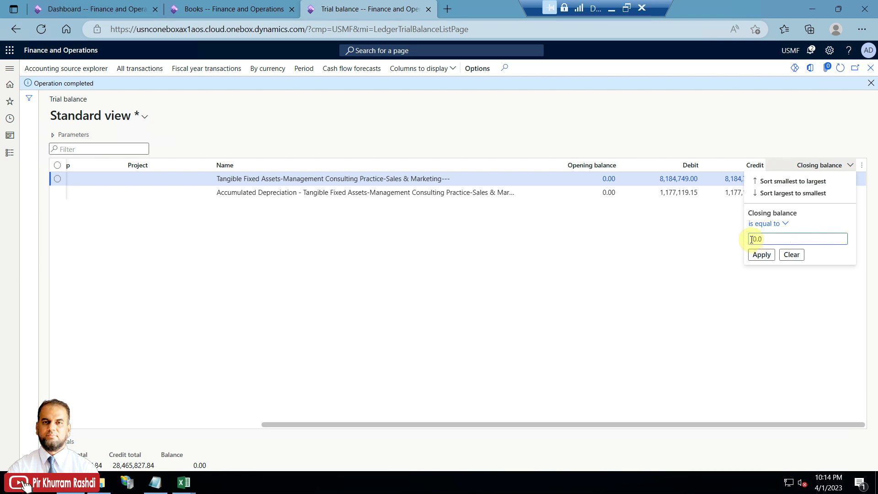
pyautogui.click(768, 223)
pyautogui.click(771, 250)
pyautogui.press('Return')
pyautogui.click(798, 194)
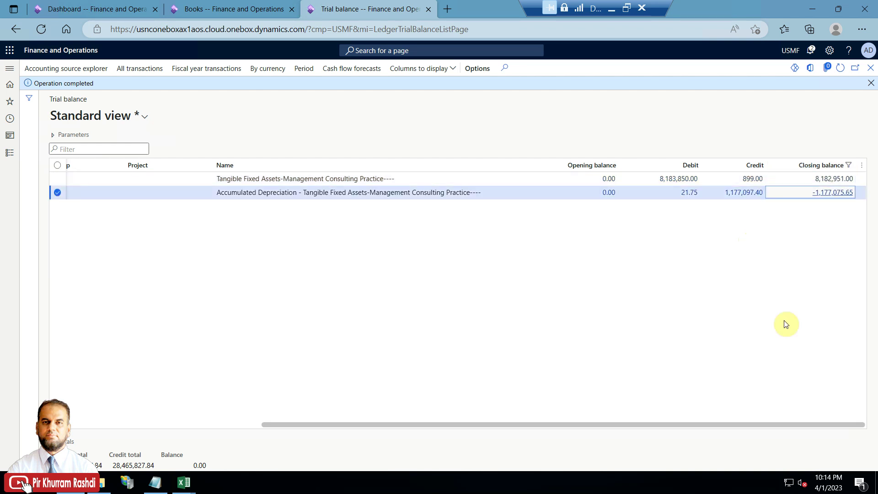
pyautogui.moveTo(772, 424); pyautogui.dragTo(381, 432)
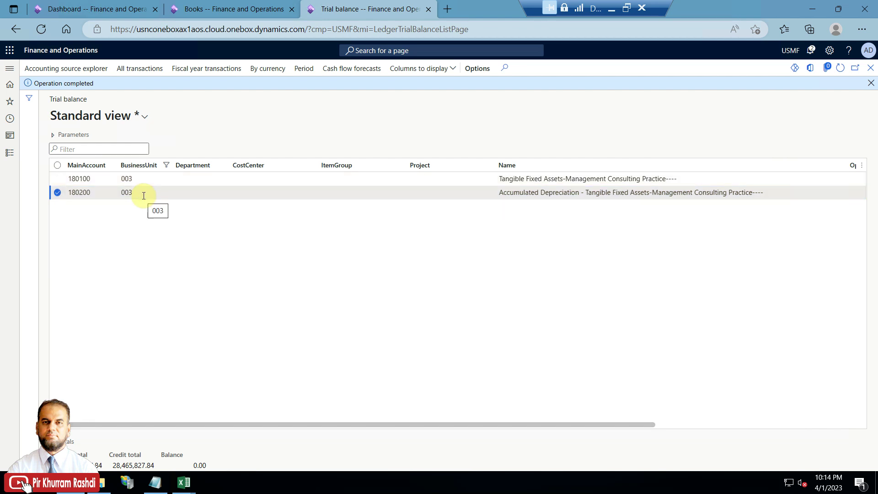
# Step: Confirm the SLSL book's business unit 003, then go back to the Mass transfer setup
pyautogui.click(218, 4)
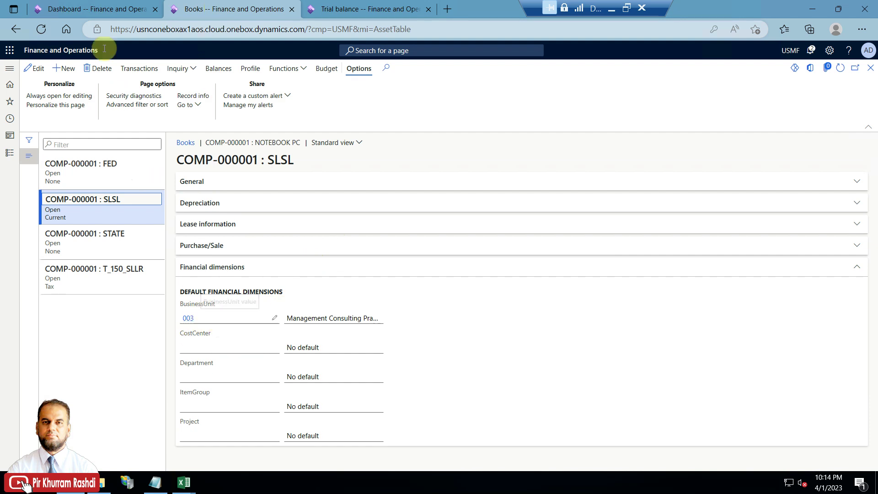
pyautogui.click(87, 5)
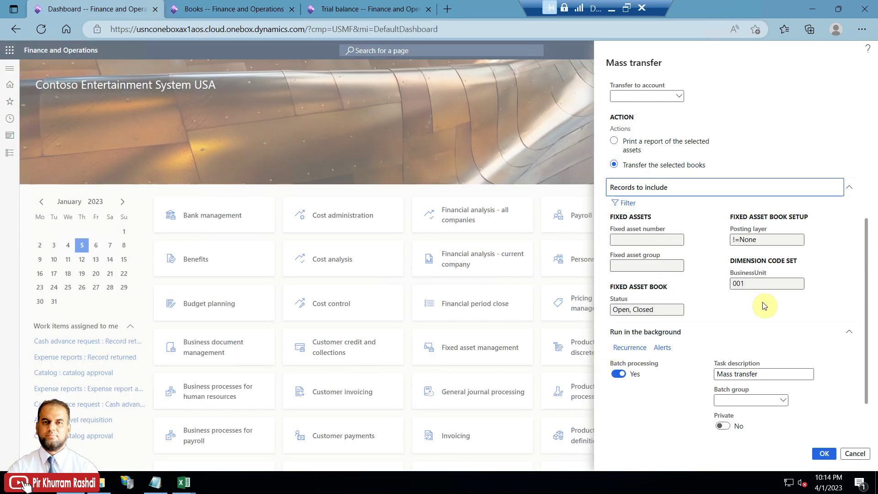
# Step: Reset the record criteria and replace the Book row with Dimension.BusinessUnit = 003
pyautogui.click(628, 203)
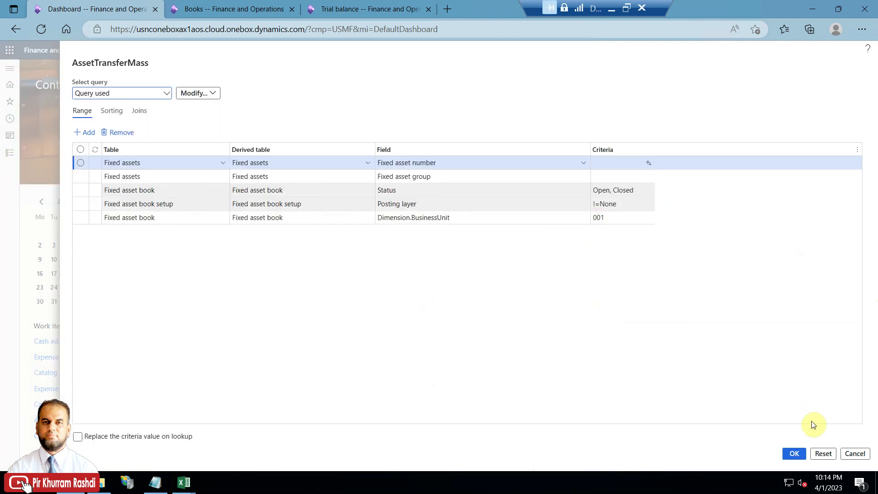
pyautogui.click(823, 454)
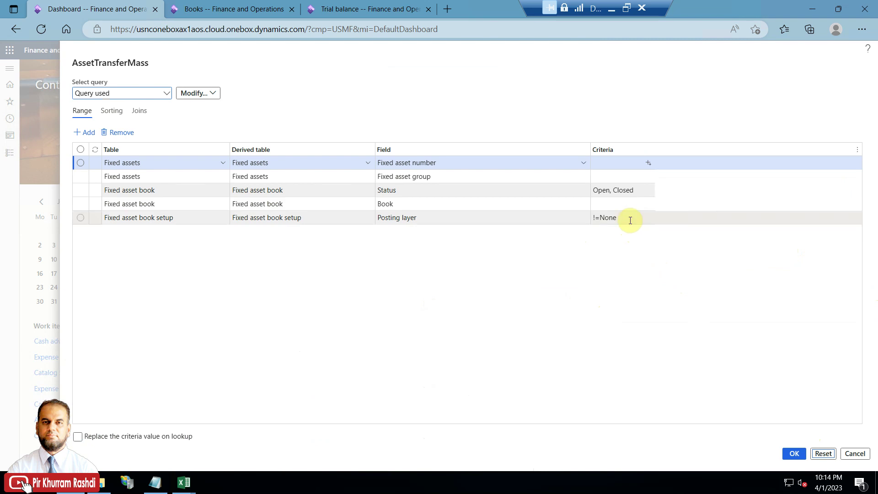
pyautogui.click(541, 200)
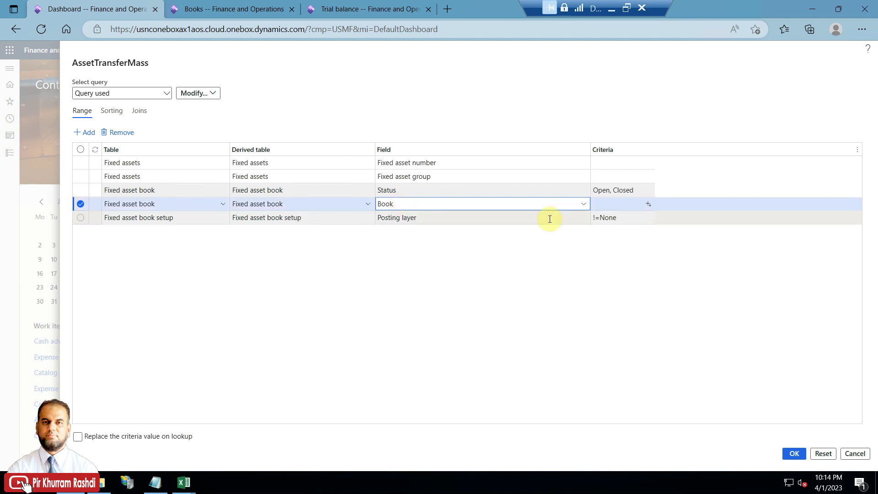
pyautogui.click(584, 205)
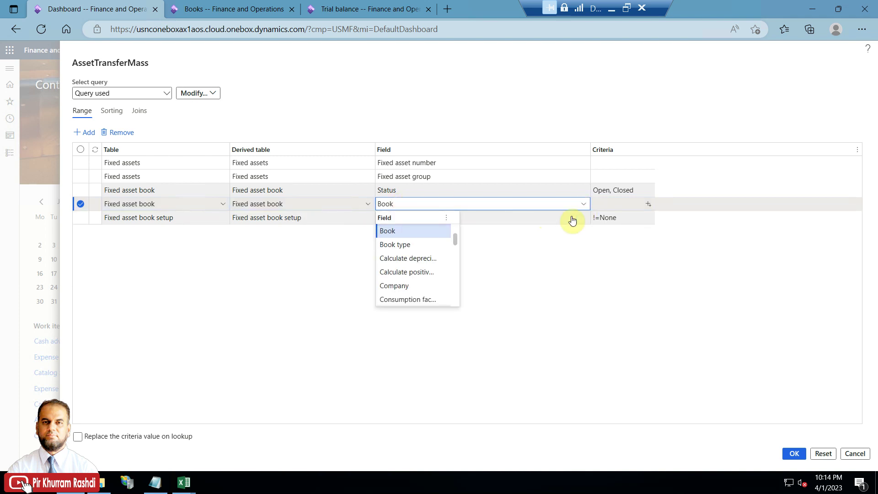
pyautogui.moveTo(455, 238); pyautogui.dragTo(455, 254)
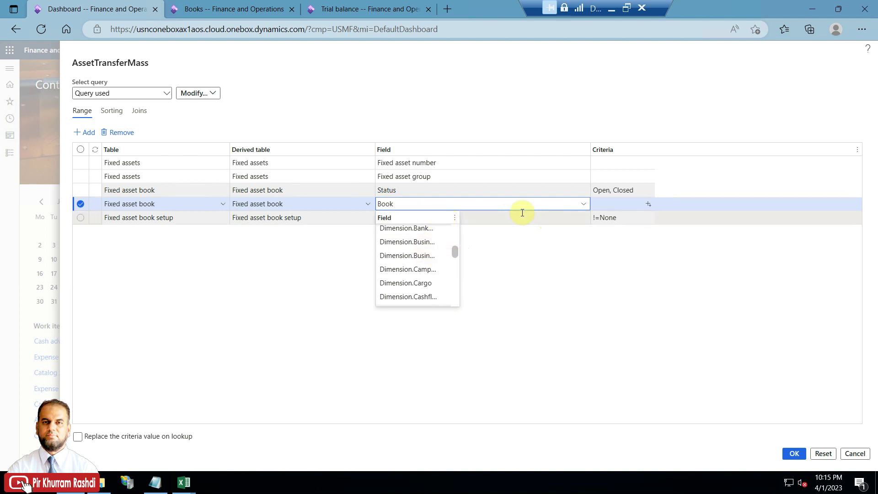
pyautogui.moveTo(424, 310); pyautogui.dragTo(391, 311)
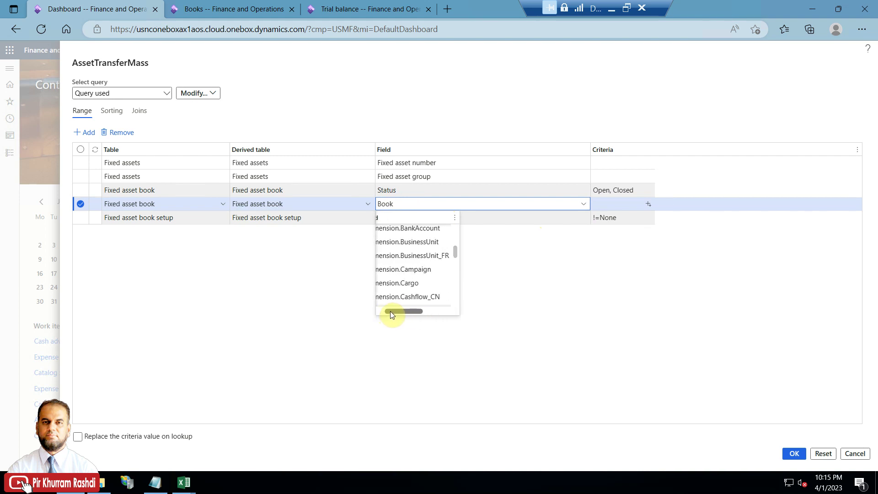
pyautogui.click(430, 242)
pyautogui.click(631, 203)
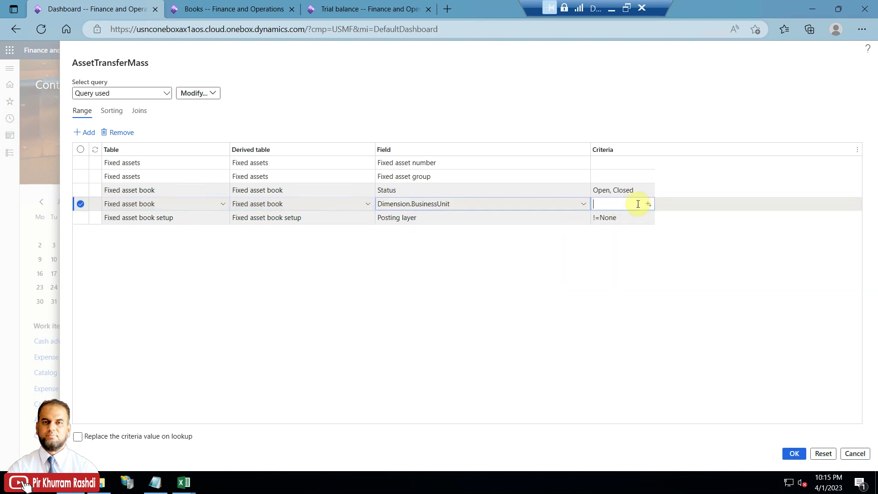
pyautogui.click(648, 206)
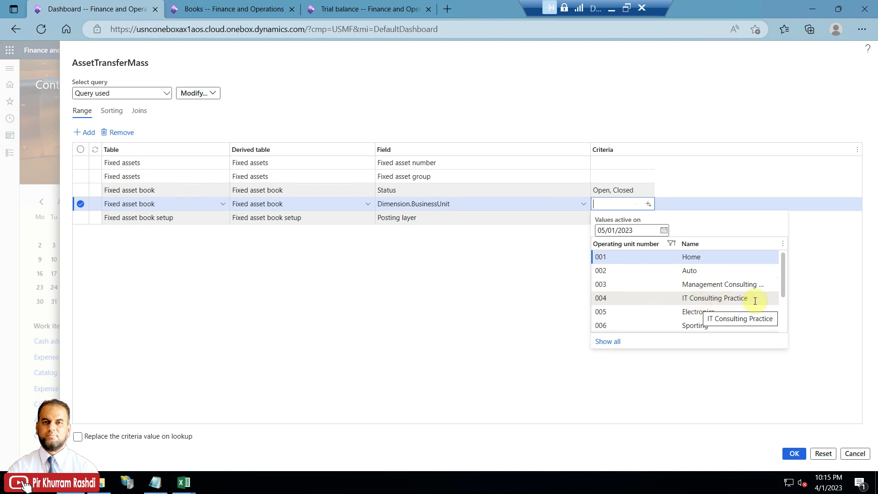
pyautogui.click(642, 283)
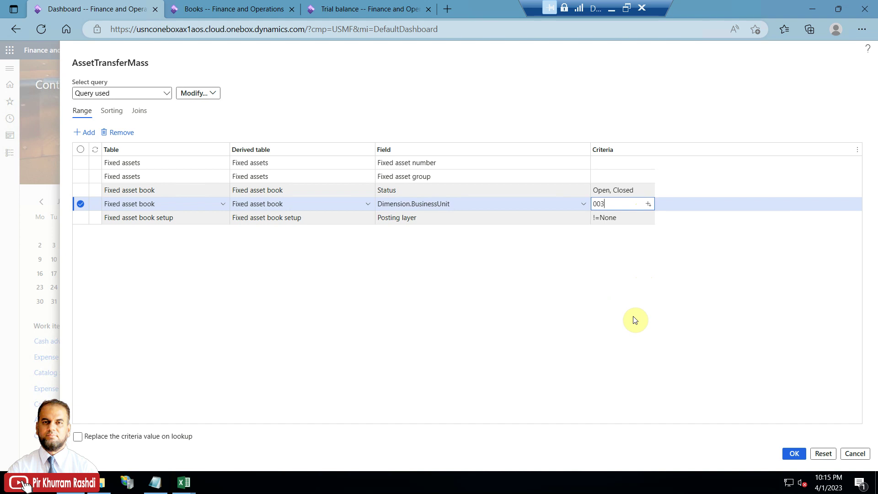
pyautogui.click(795, 454)
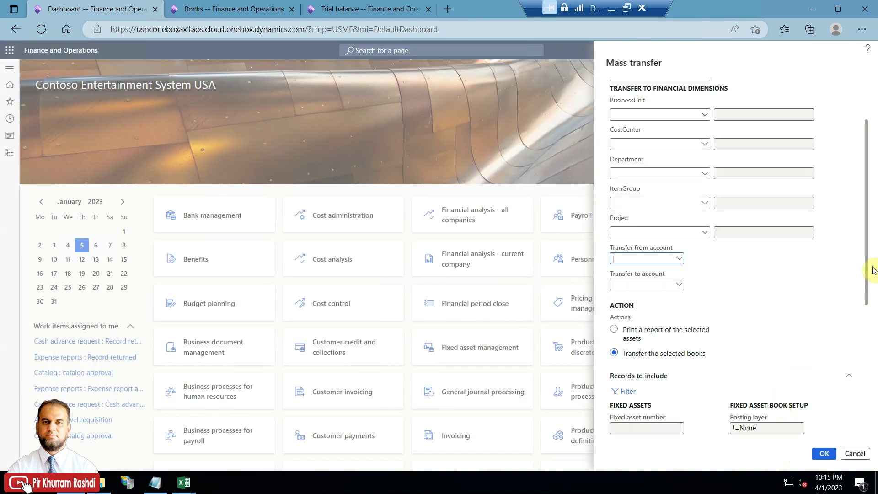
# Step: Choose 'Print a report of the selected assets' with batch processing off and preview it
pyautogui.scroll(-3, 866, 256)
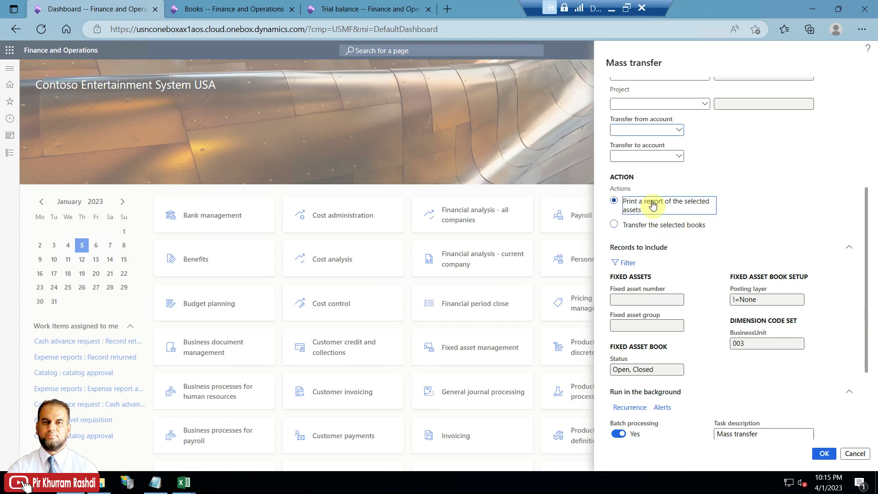
pyautogui.click(625, 201)
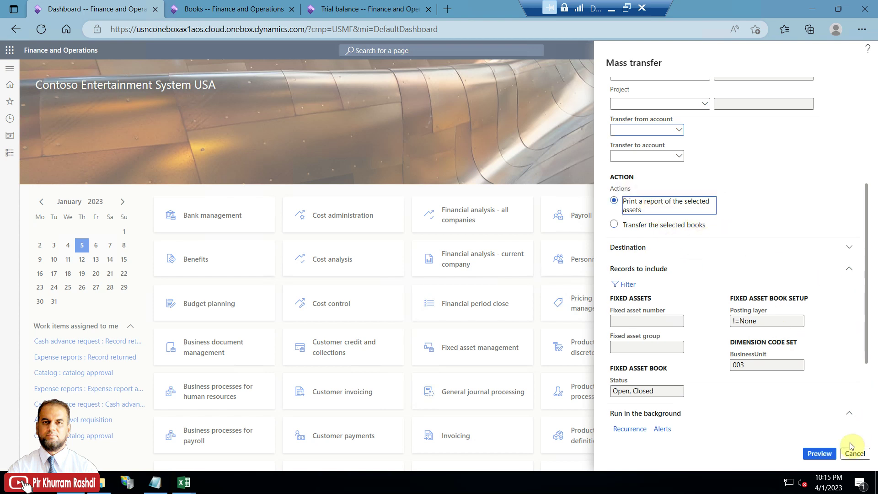
pyautogui.click(819, 453)
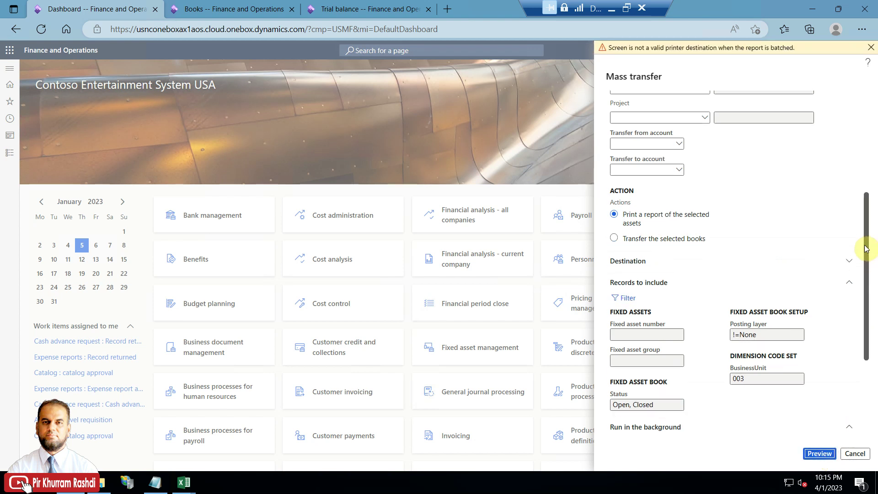
pyautogui.scroll(2, 865, 245)
pyautogui.scroll(-5, 860, 274)
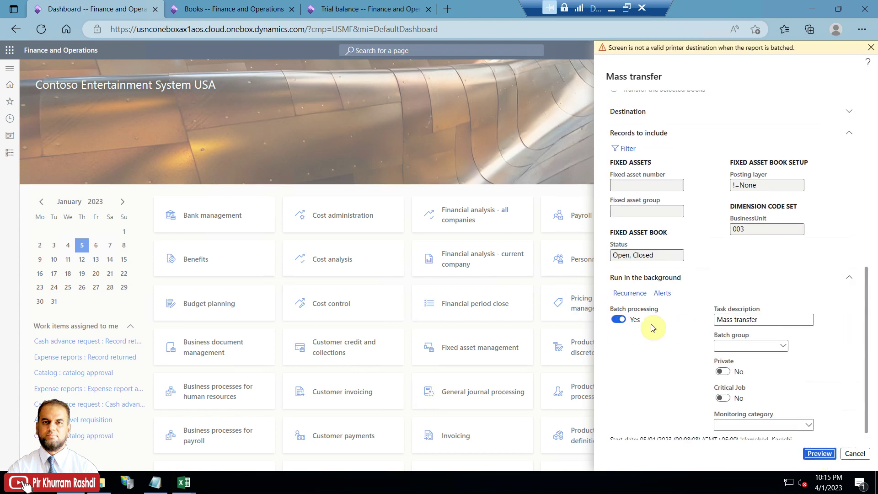
pyautogui.click(819, 453)
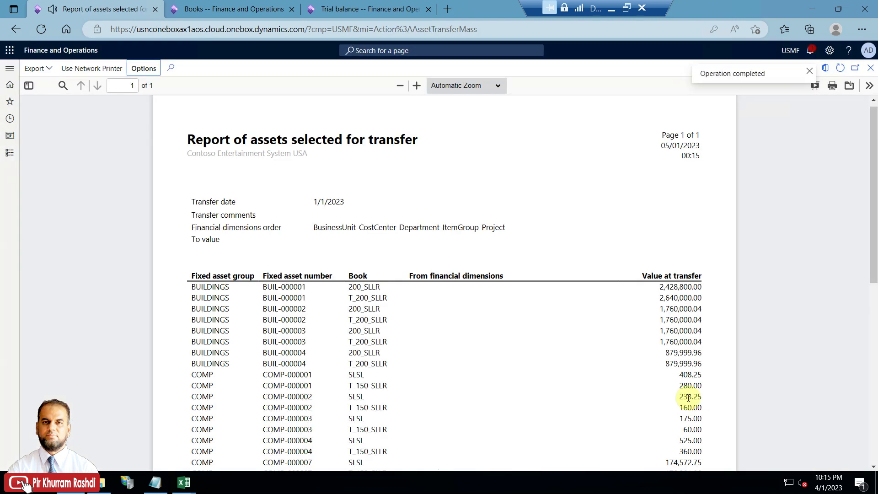
# Step: Scroll through the selected asset books report and duplicate its browser tab
pyautogui.moveTo(874, 206); pyautogui.dragTo(874, 275)
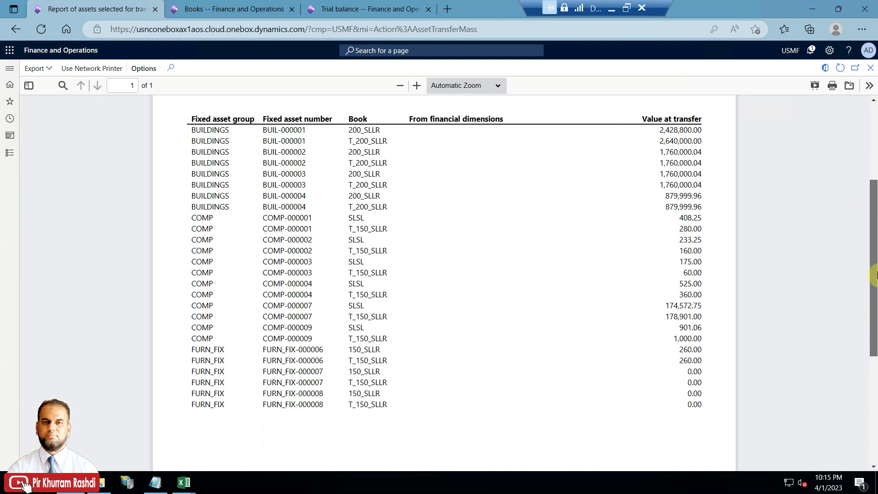
pyautogui.rightClick(104, 10)
pyautogui.click(137, 79)
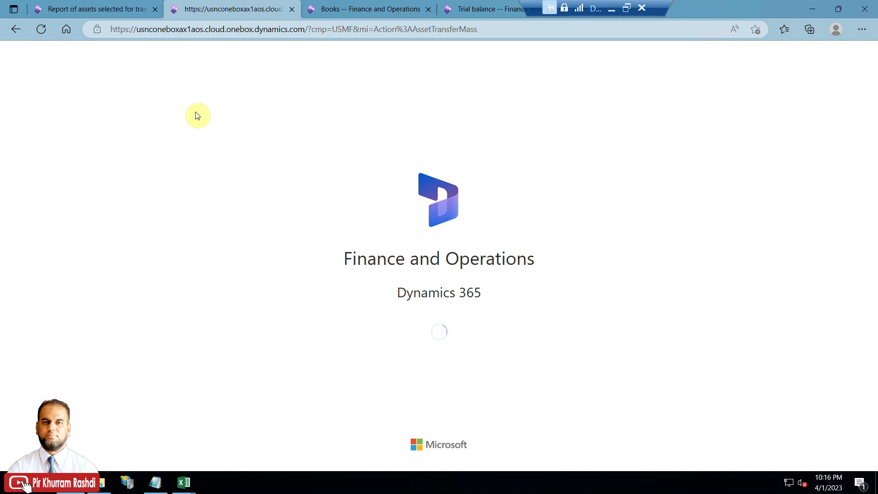
# Step: Keep the transfer on the selected books and set the destination business unit to 004
pyautogui.moveTo(870, 147); pyautogui.dragTo(863, 314)
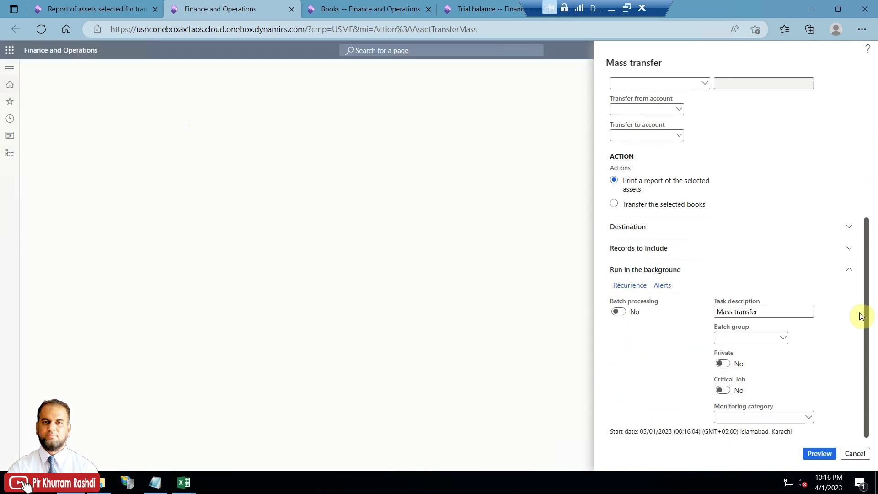
pyautogui.click(658, 248)
pyautogui.moveTo(866, 302); pyautogui.dragTo(869, 244)
pyautogui.click(670, 319)
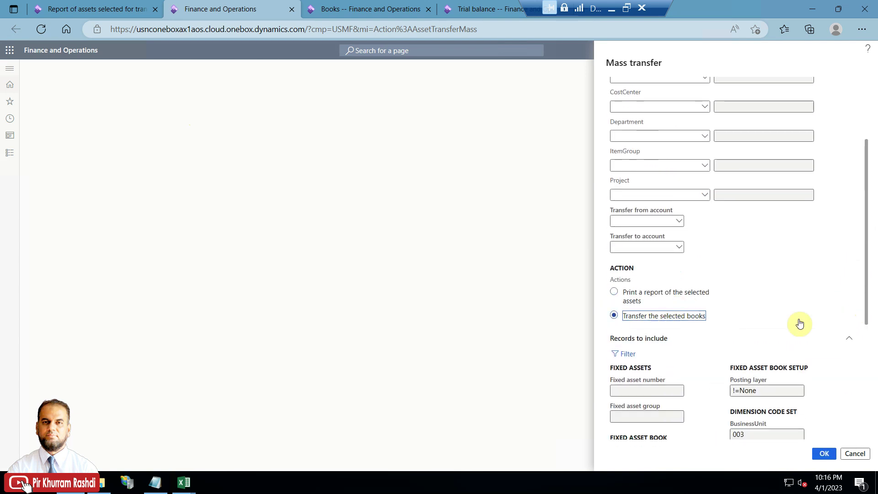
pyautogui.moveTo(866, 257); pyautogui.dragTo(868, 194)
pyautogui.click(707, 181)
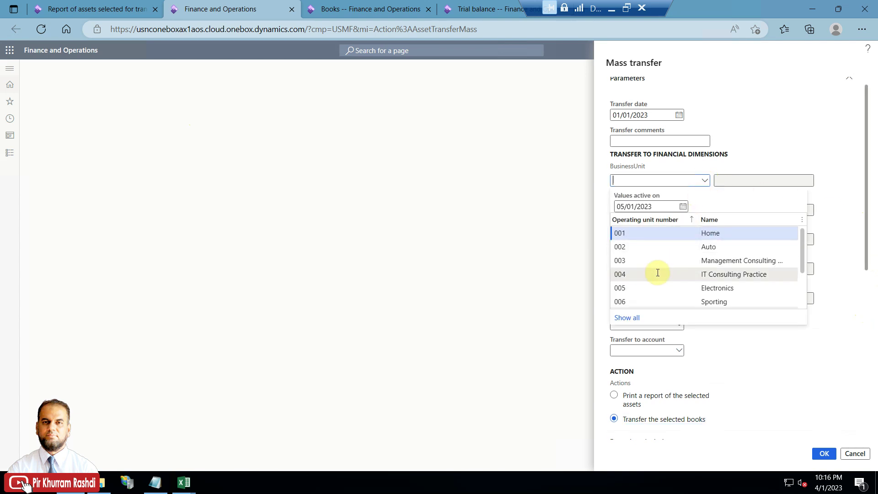
pyautogui.click(658, 274)
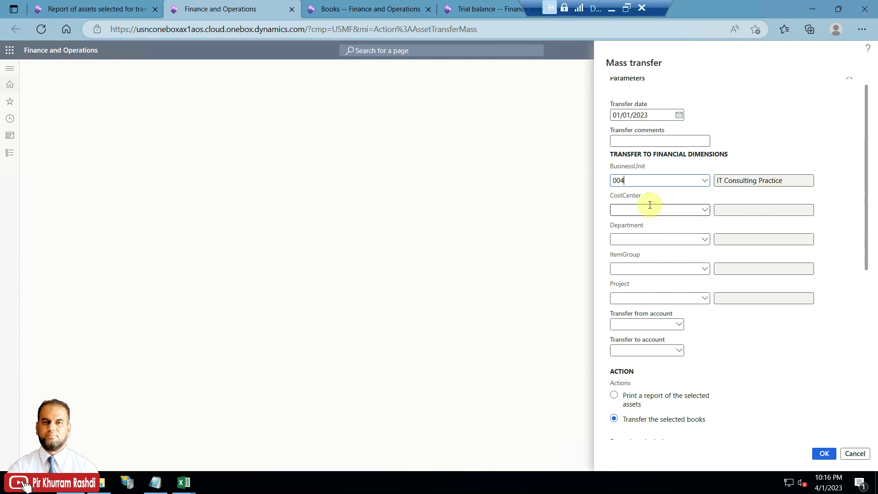
# Step: Set the destination department to 025 IT Department from the Department lookup
pyautogui.click(704, 241)
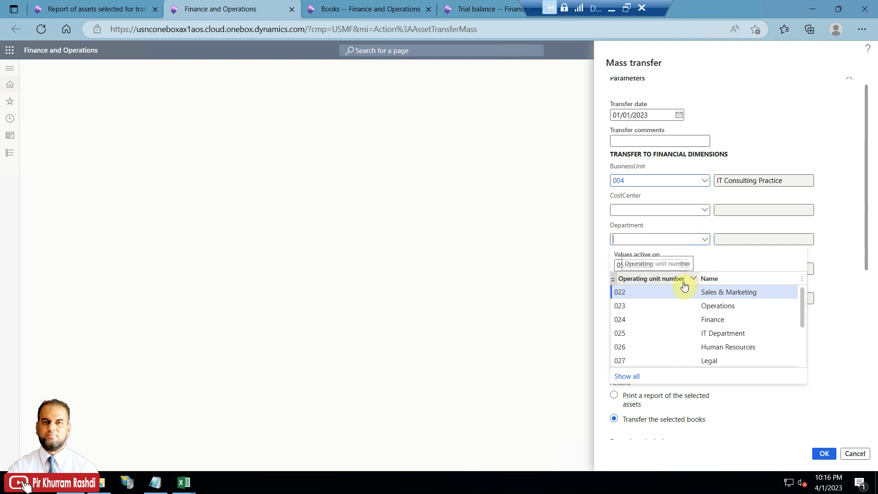
pyautogui.click(678, 213)
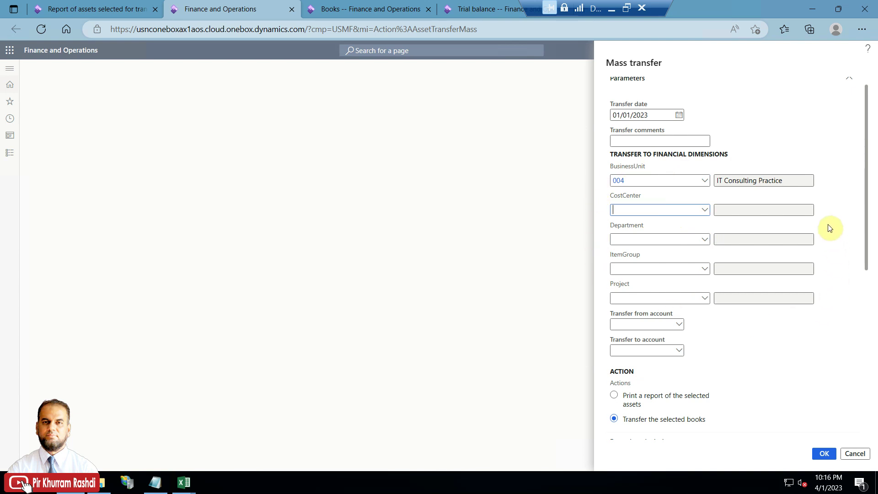
pyautogui.moveTo(865, 219); pyautogui.dragTo(873, 347)
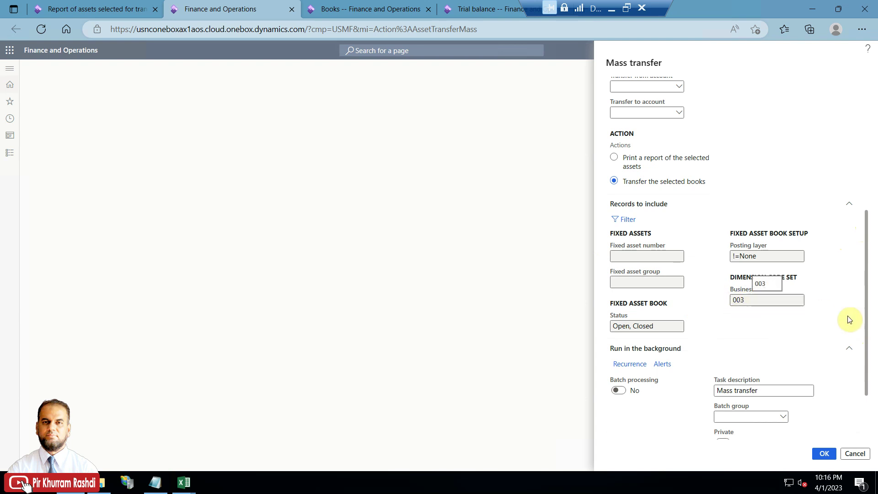
pyautogui.scroll(3, 869, 223)
pyautogui.scroll(1, 869, 224)
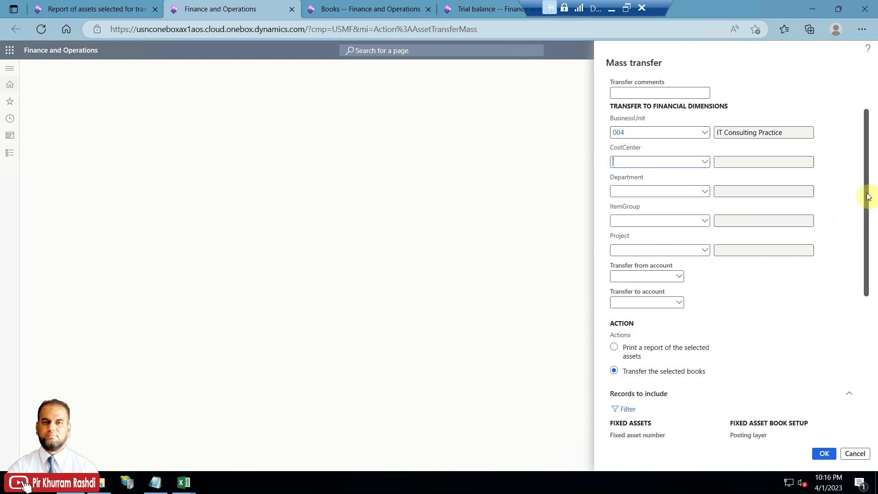
pyautogui.scroll(1, 864, 197)
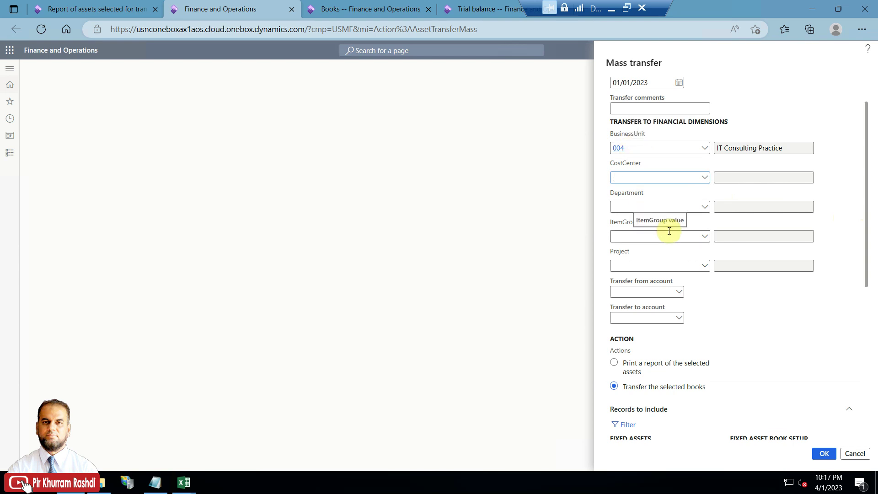
pyautogui.click(704, 207)
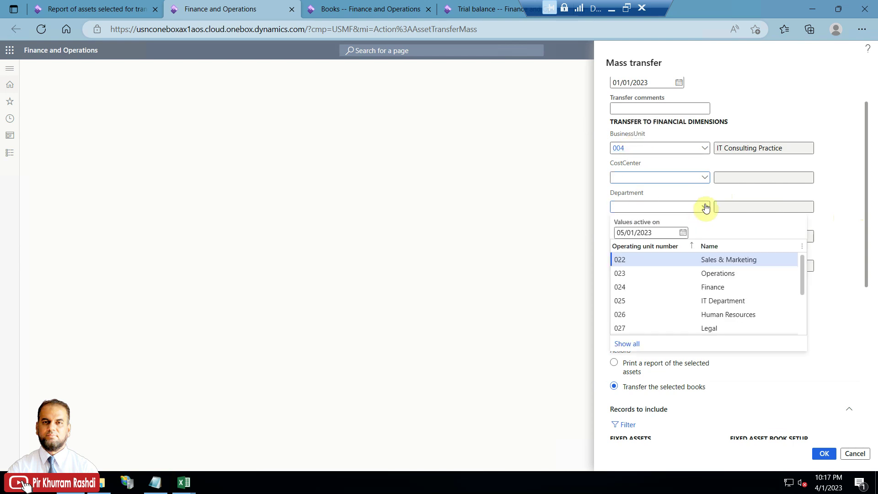
pyautogui.click(669, 300)
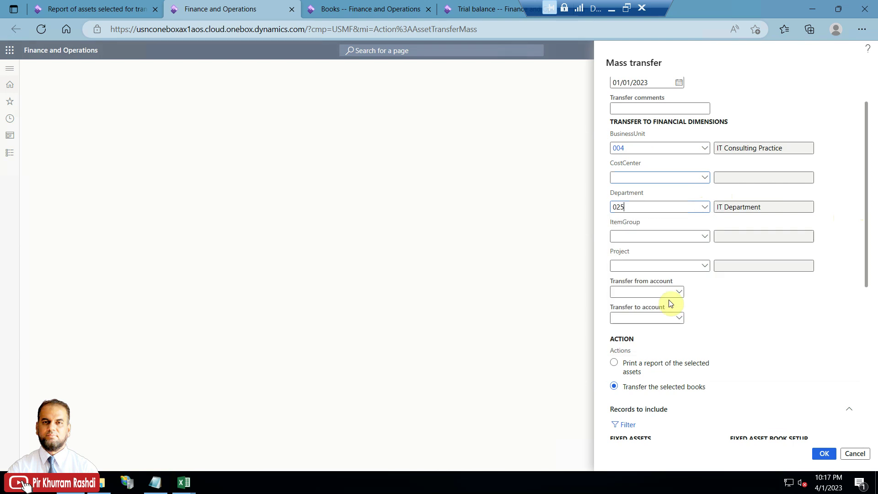
pyautogui.click(682, 238)
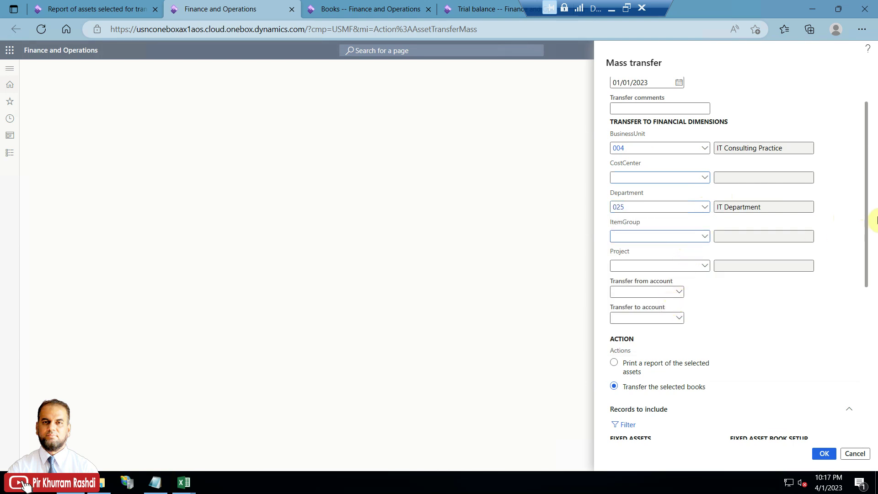
pyautogui.moveTo(870, 196); pyautogui.dragTo(870, 170)
# Step: Enter the comment 'Transfer of fixed asset value' and confirm the 01/01/2023 transfer date
pyautogui.click(680, 154)
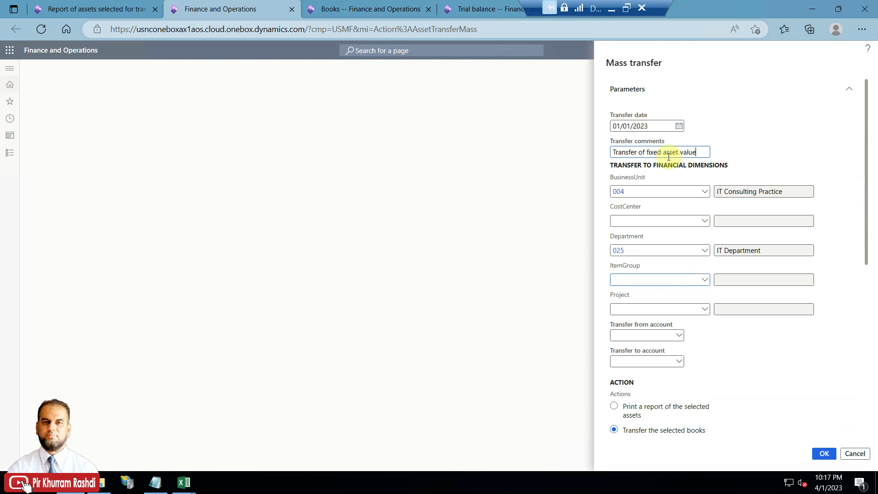
pyautogui.click(658, 125)
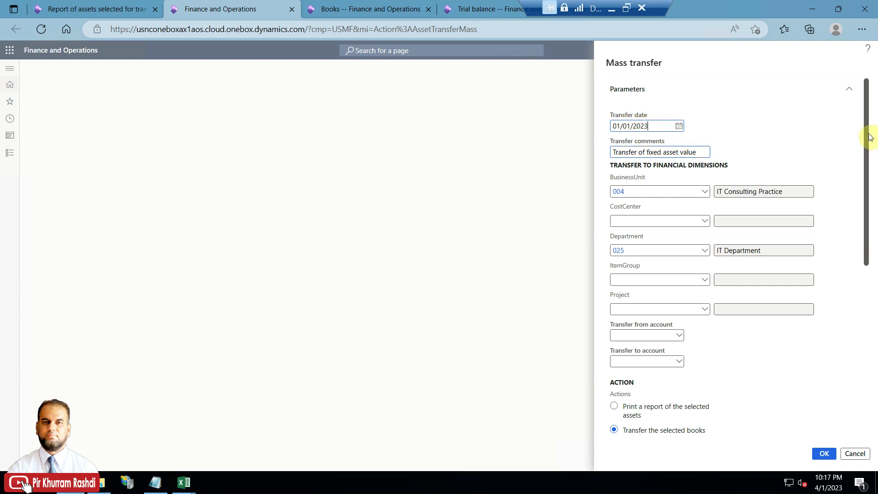
pyautogui.moveTo(867, 134); pyautogui.dragTo(868, 190)
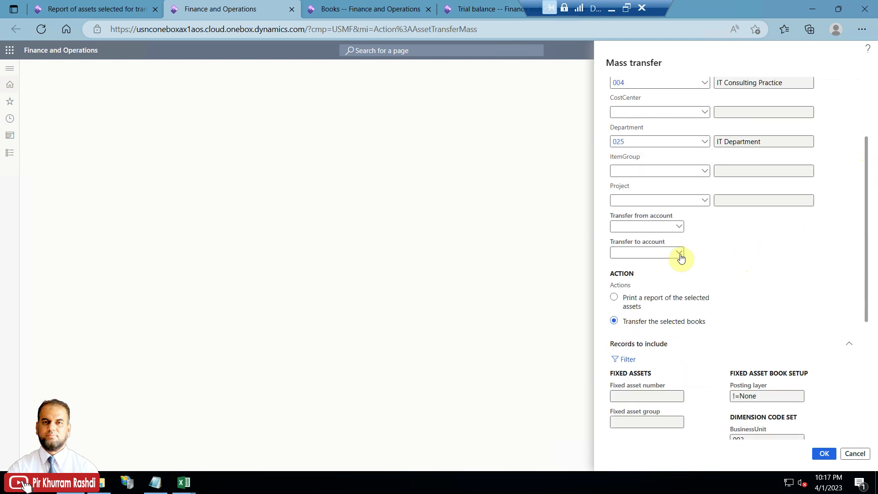
pyautogui.click(679, 253)
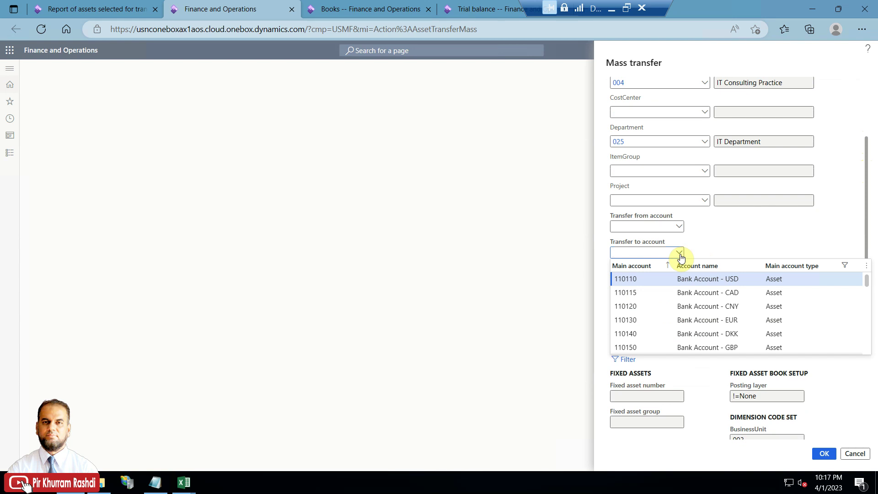
pyautogui.click(718, 228)
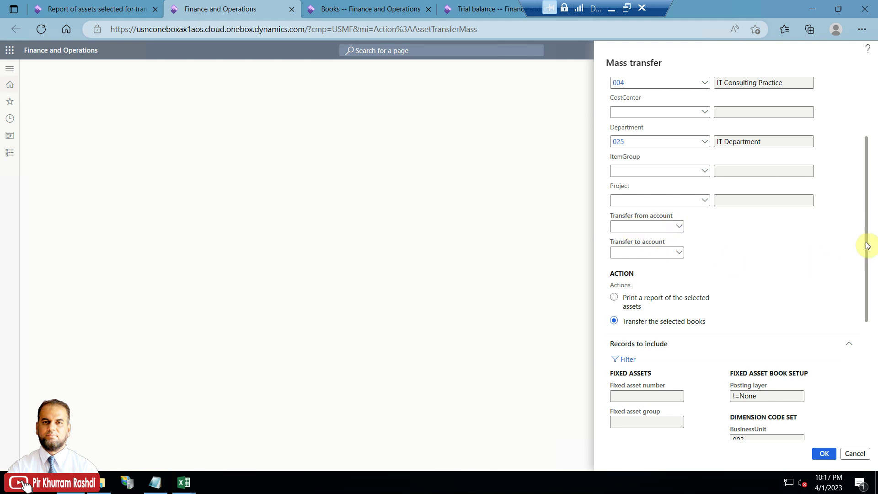
# Step: Set Batch processing to Yes with task description 'Mass transfer' and submit the job
pyautogui.scroll(-1, 871, 233)
pyautogui.moveTo(869, 260); pyautogui.dragTo(865, 294)
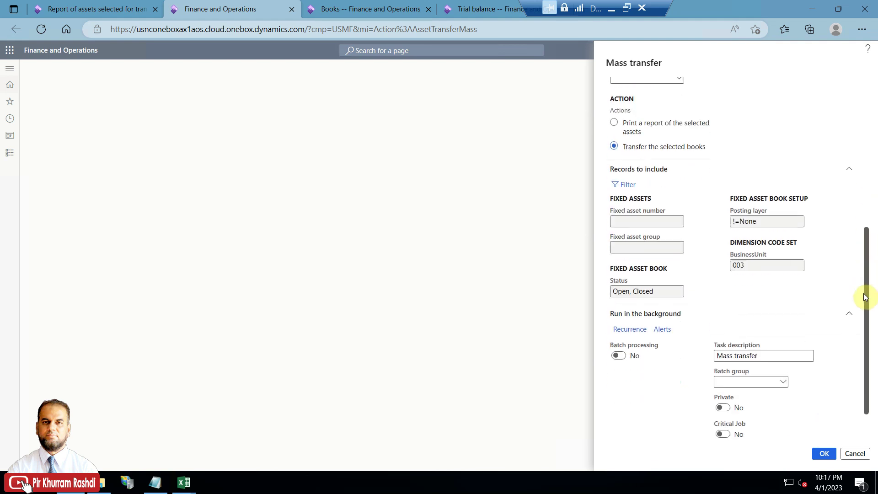
pyautogui.click(619, 355)
pyautogui.click(780, 355)
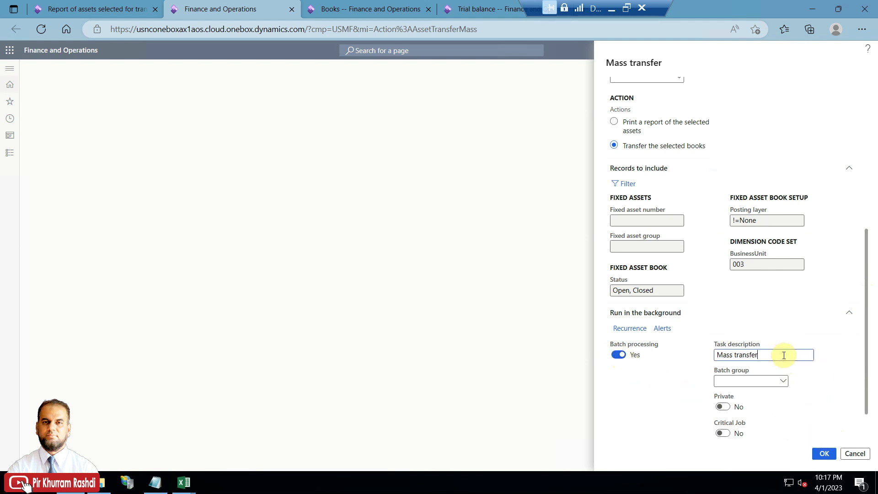
pyautogui.click(823, 454)
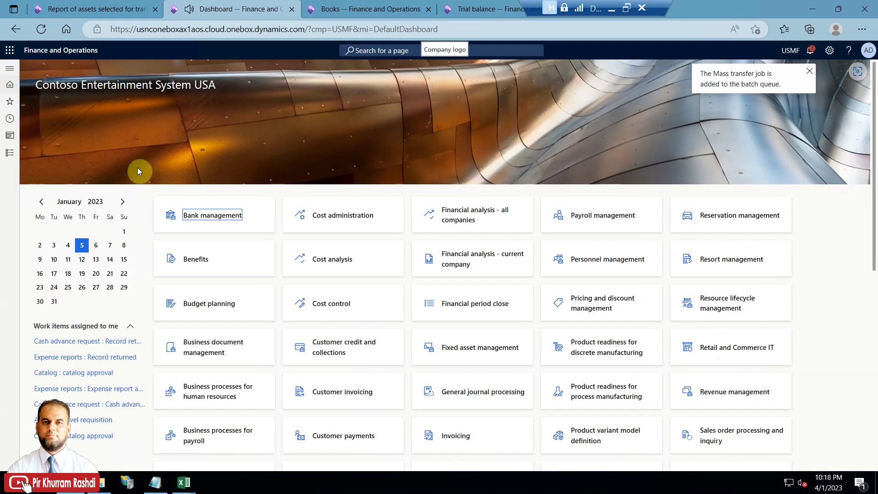
# Step: Open System administration Batch jobs, filter Status to Executing, and refresh the list
pyautogui.click(10, 152)
pyautogui.scroll(-3, 26, 386)
pyautogui.scroll(-6, 26, 386)
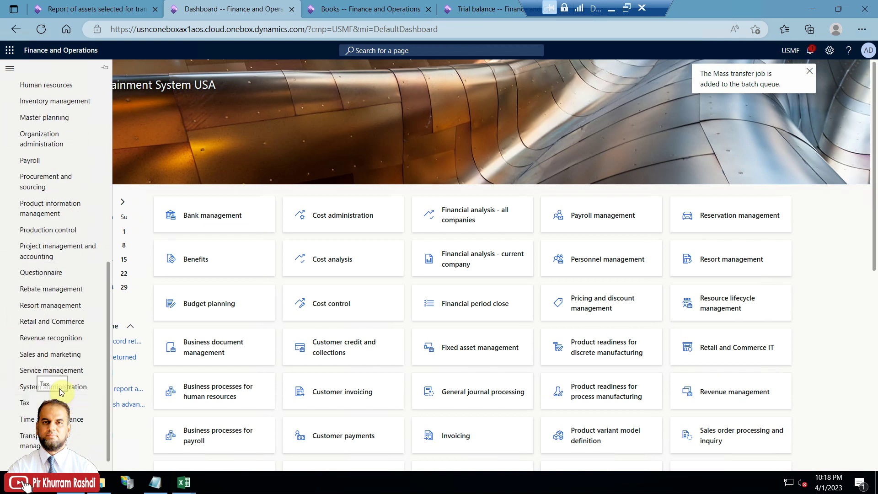
pyautogui.click(61, 389)
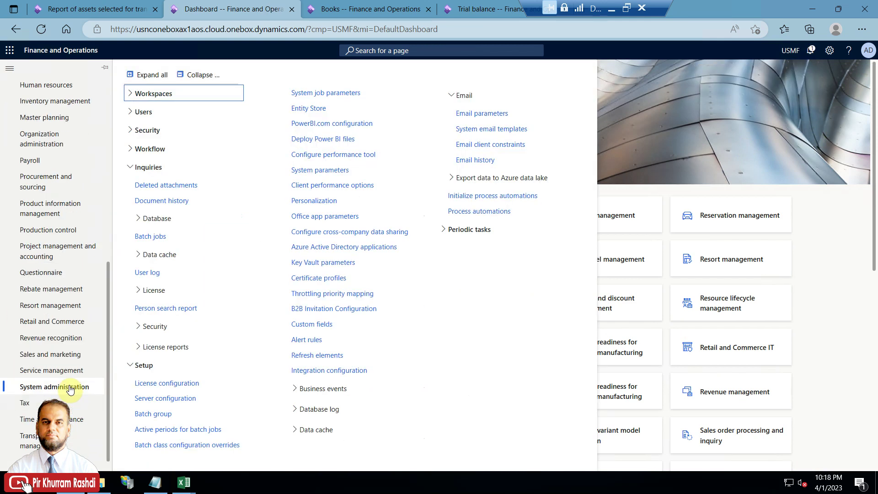
pyautogui.click(148, 242)
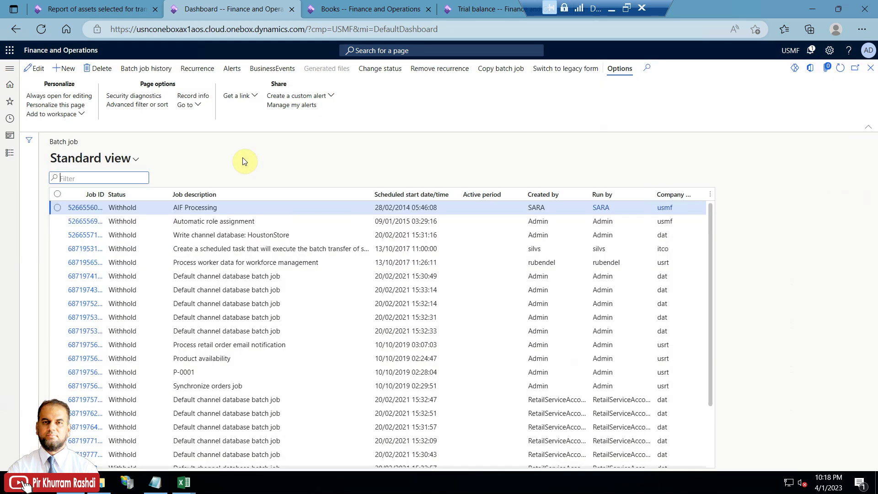
pyautogui.click(165, 196)
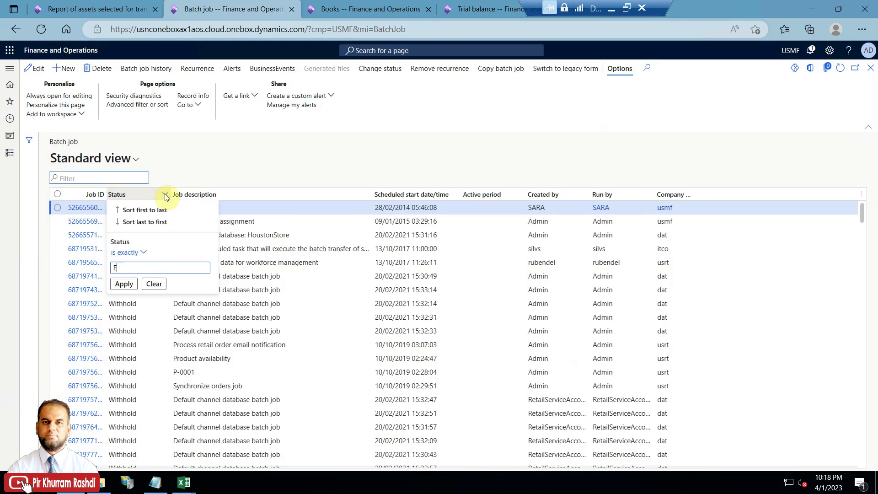
pyautogui.press('Return')
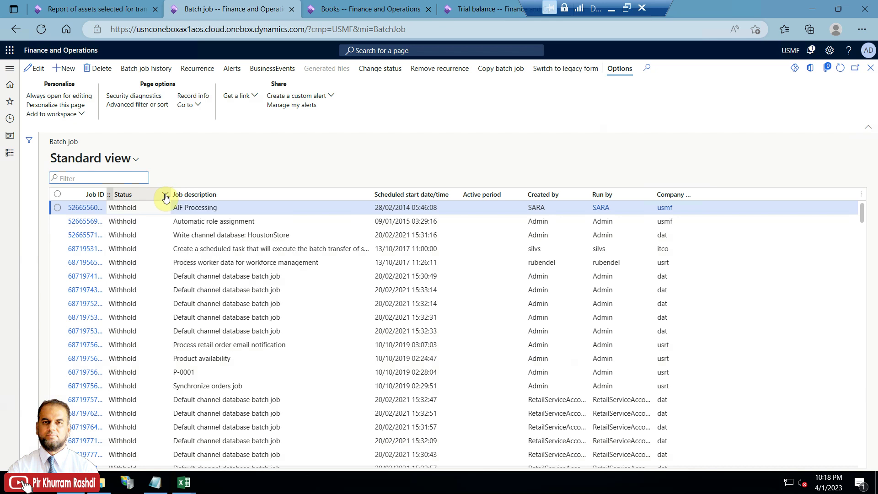
pyautogui.click(200, 224)
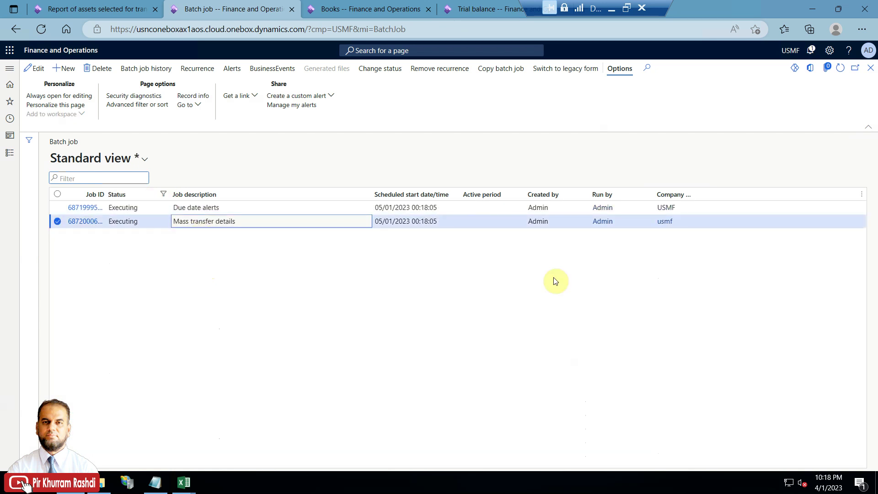
pyautogui.click(839, 71)
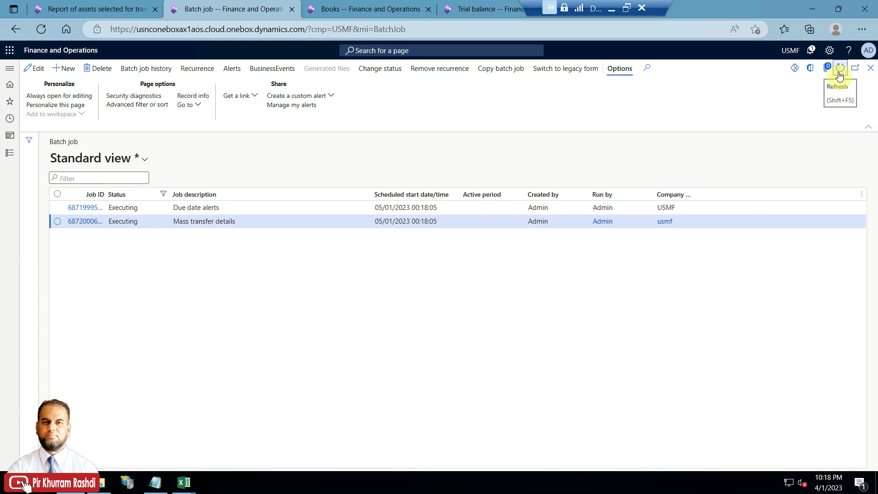
pyautogui.click(839, 71)
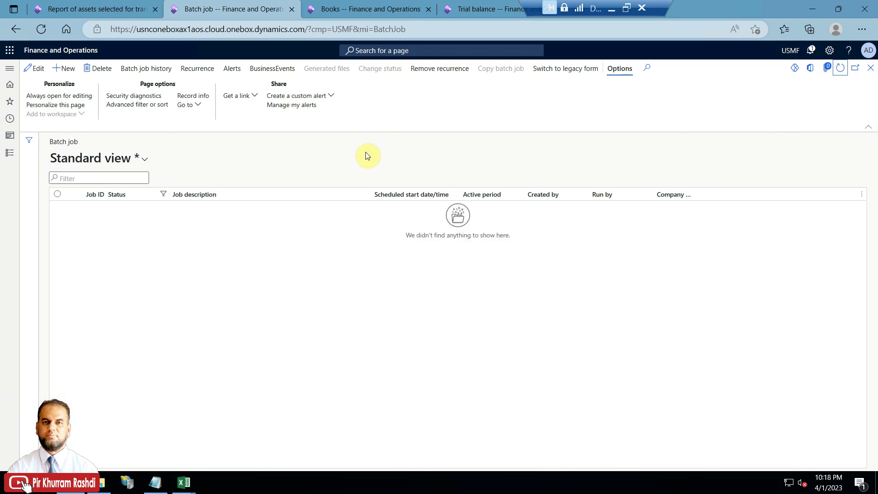
# Step: Remove the Executing filter and show jobs whose description contains 'transfer'
pyautogui.click(166, 197)
pyautogui.click(166, 197)
pyautogui.click(153, 284)
pyautogui.click(365, 195)
pyautogui.write('transfer')
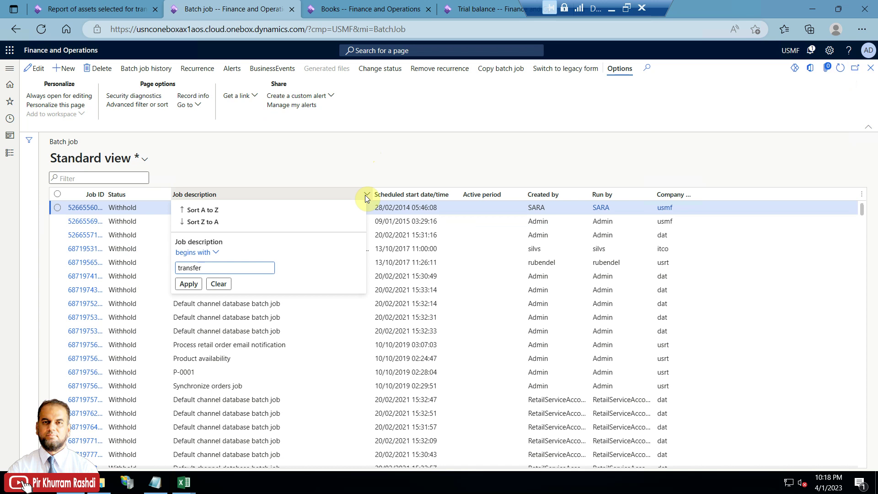
pyautogui.click(201, 252)
pyautogui.click(204, 294)
pyautogui.click(196, 284)
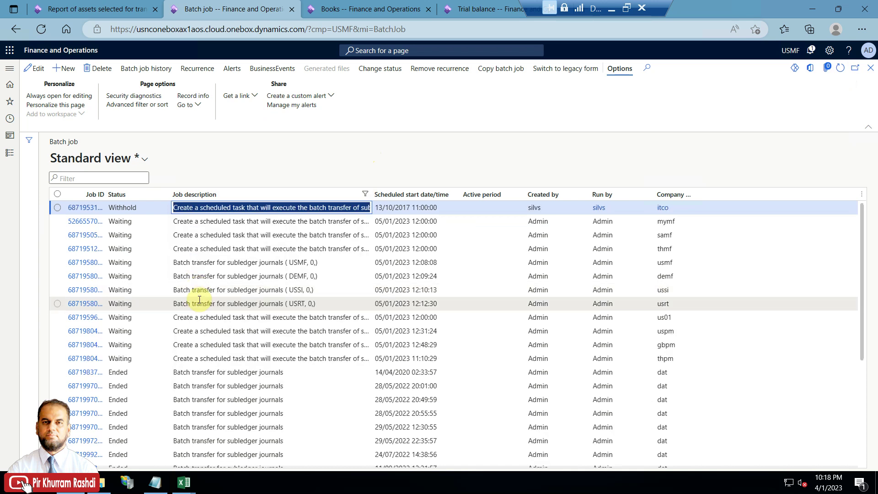
# Step: Apply a new Status filter to the batch jobs, which leaves no jobs listed
pyautogui.scroll(-4, 200, 297)
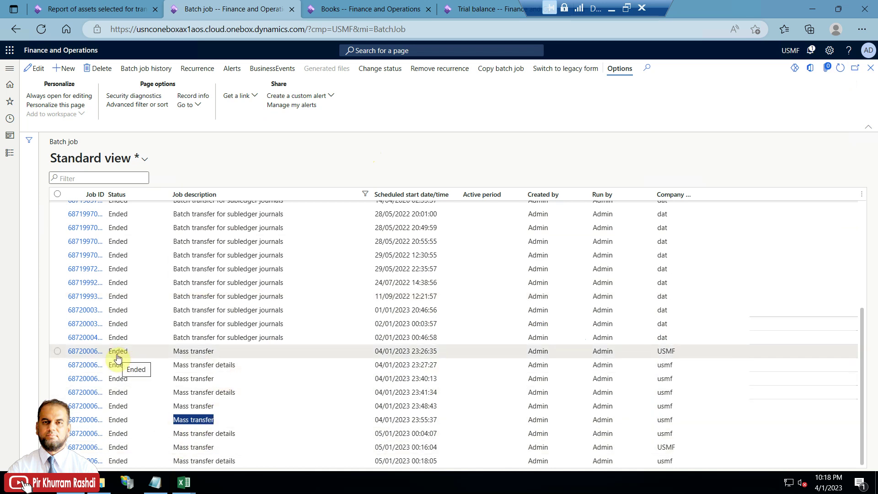
pyautogui.click(164, 196)
pyautogui.write('with')
pyautogui.press('Return')
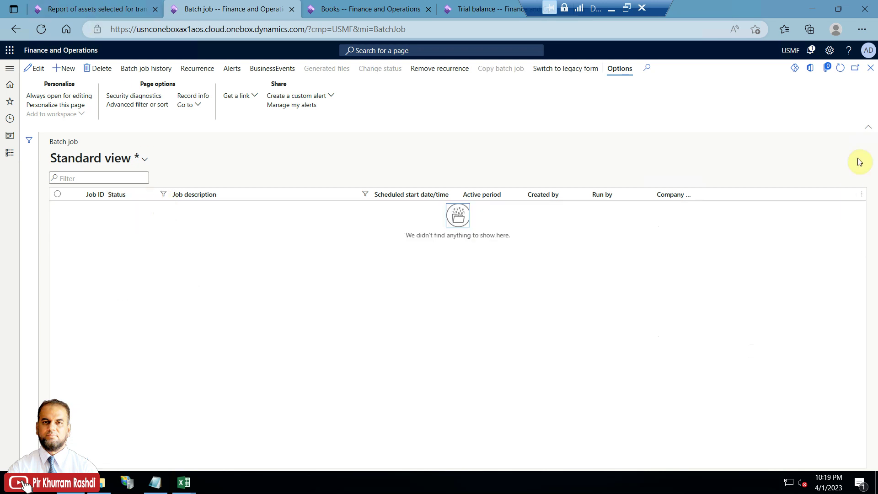
pyautogui.click(10, 154)
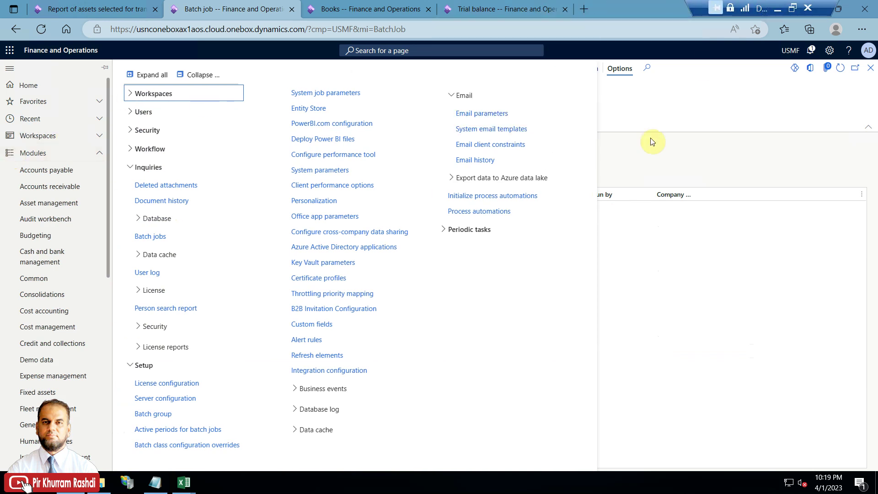
# Step: Refresh and review COMP-000001's T_150_SLLR and STATE book dimensions, then close back to Fixed assets
pyautogui.click(366, 5)
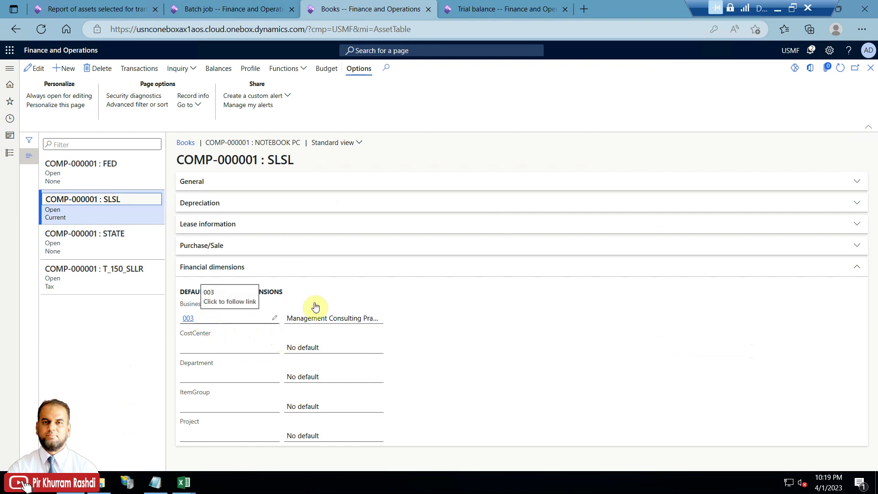
pyautogui.click(841, 68)
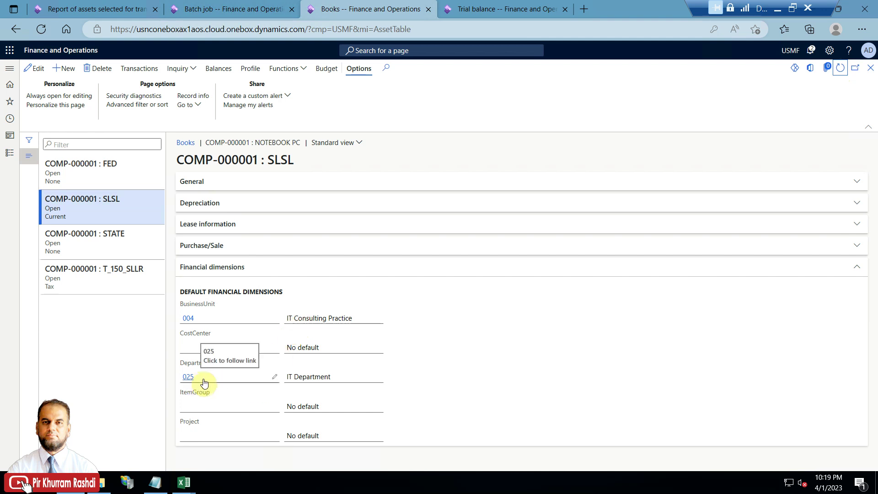
pyautogui.click(134, 273)
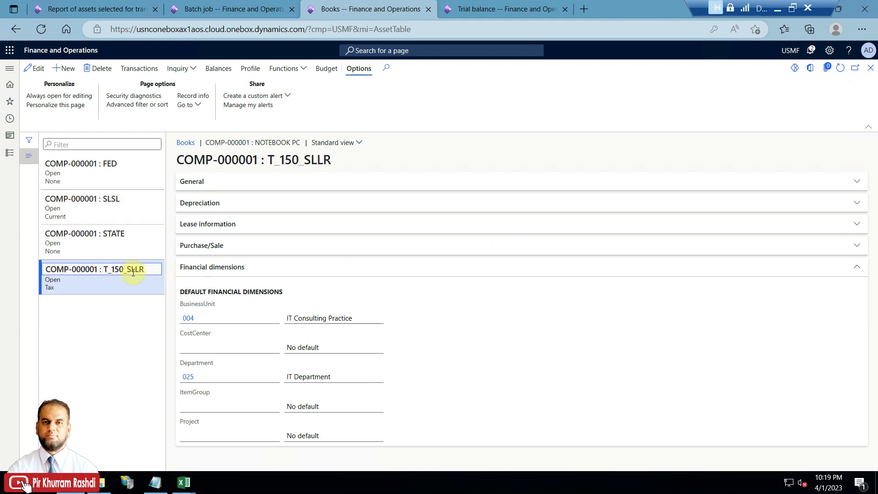
pyautogui.click(123, 250)
pyautogui.click(125, 281)
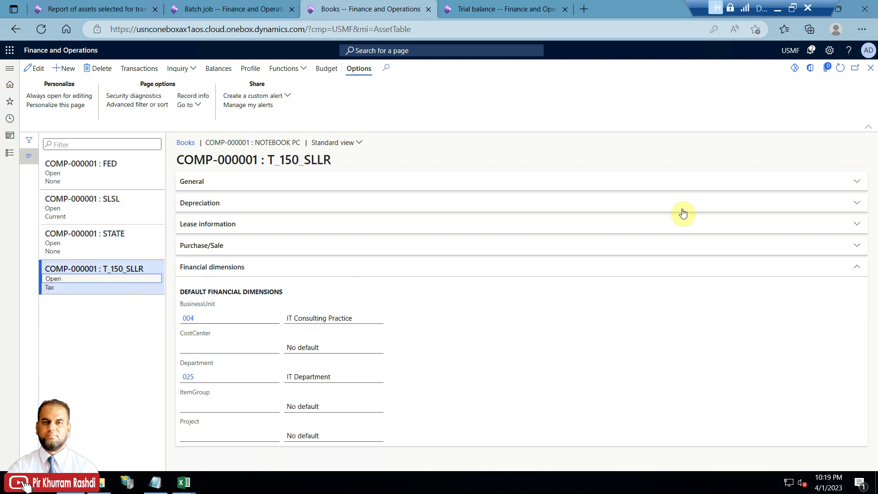
pyautogui.click(871, 68)
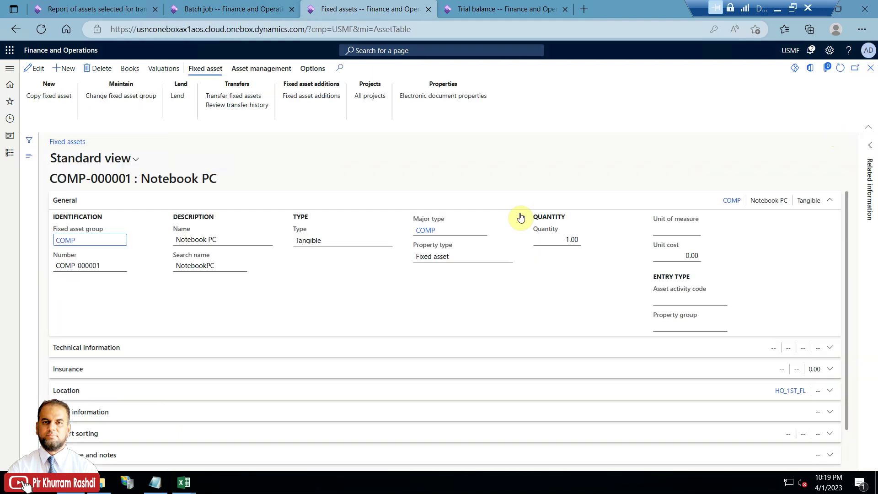
pyautogui.click(871, 68)
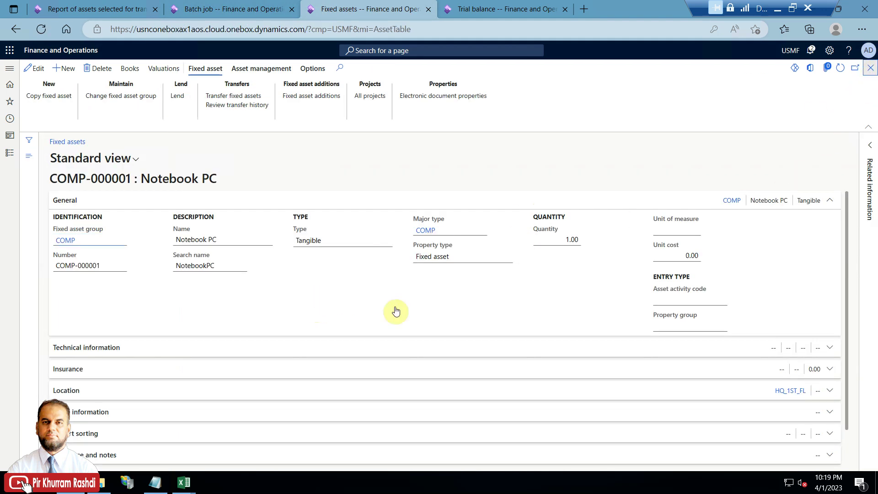
# Step: Check COMP-000003's SLSL book dimensions, then return to the trial balance
pyautogui.click(220, 300)
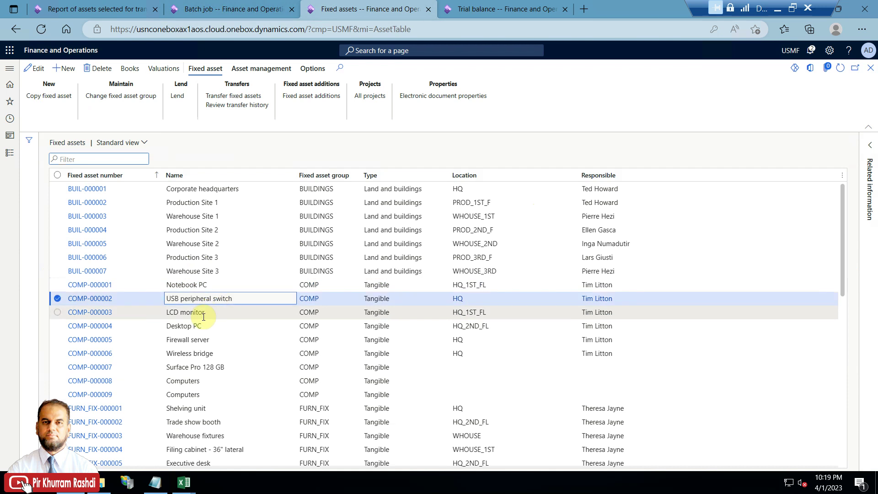
pyautogui.click(203, 314)
pyautogui.click(130, 69)
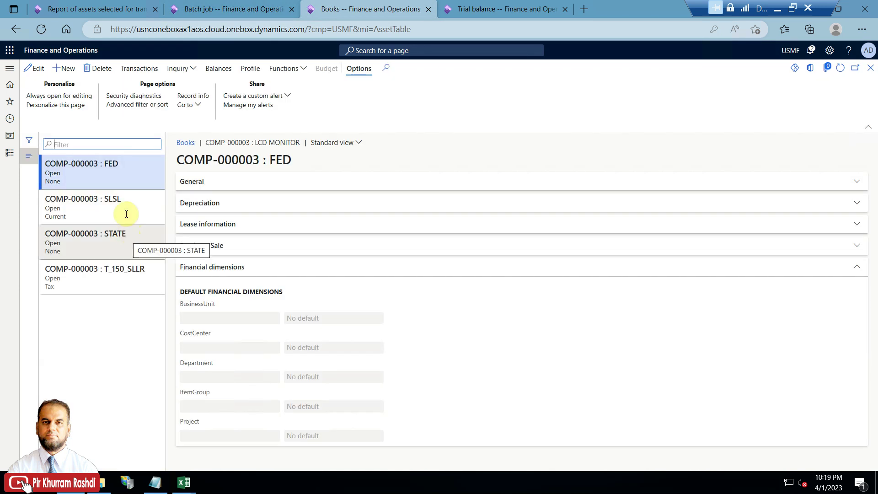
pyautogui.click(126, 214)
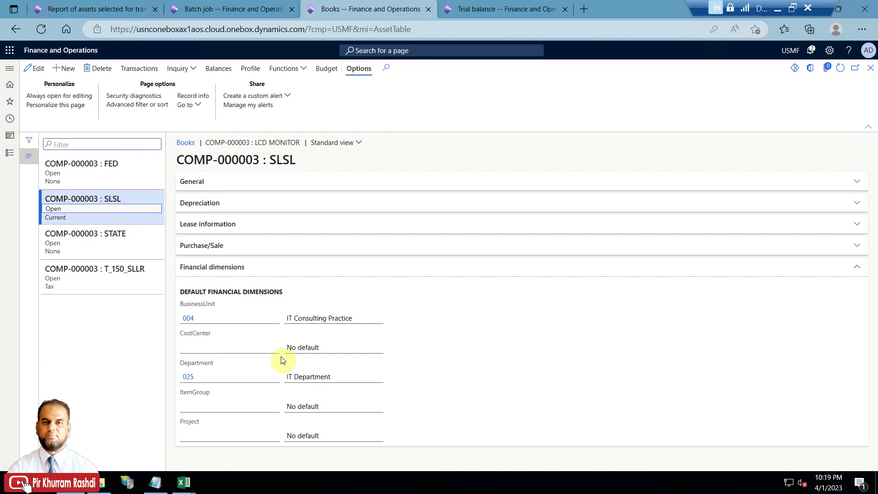
pyautogui.click(460, 12)
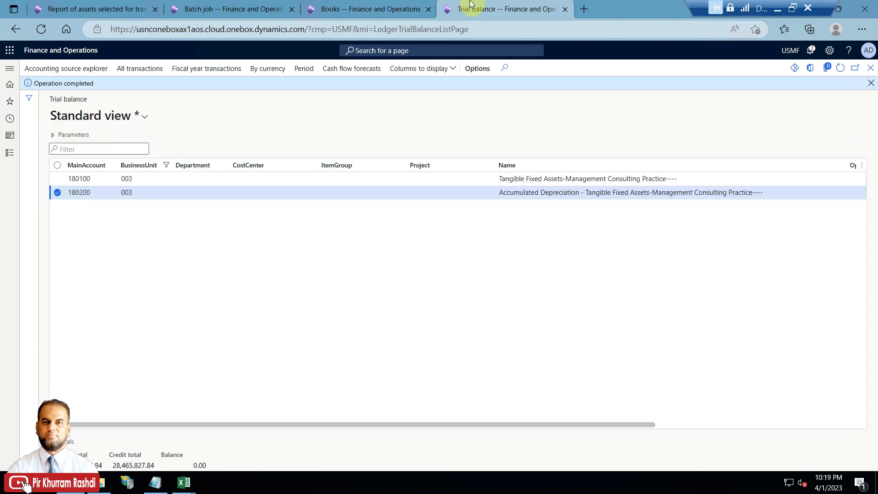
# Step: Recalculate the trial balance balances from the Parameters section
pyautogui.moveTo(385, 424); pyautogui.dragTo(172, 237)
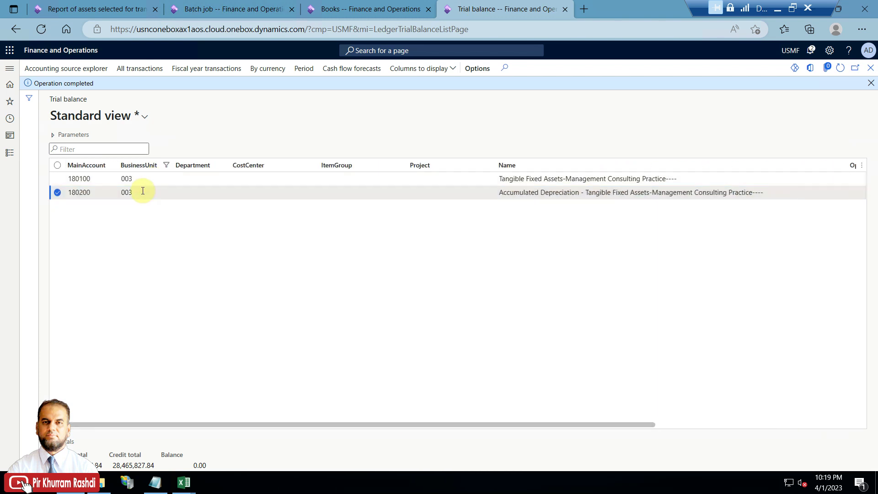
pyautogui.click(81, 135)
pyautogui.click(104, 221)
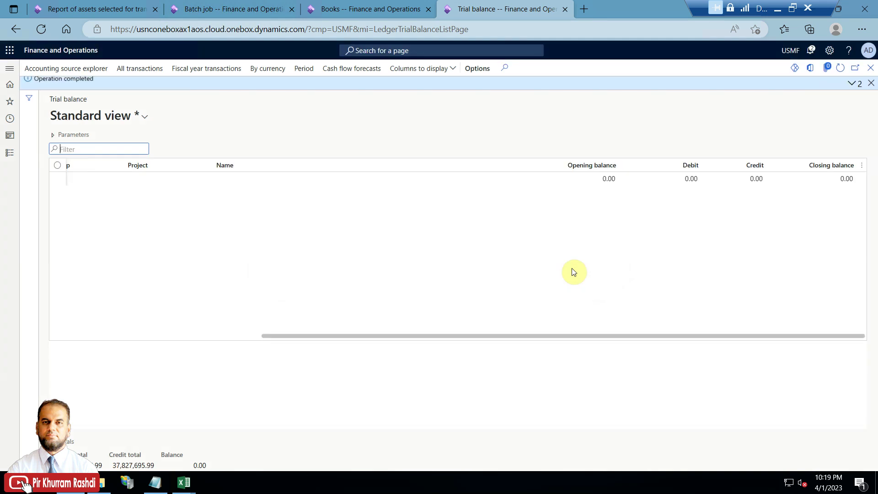
pyautogui.moveTo(416, 424); pyautogui.dragTo(170, 433)
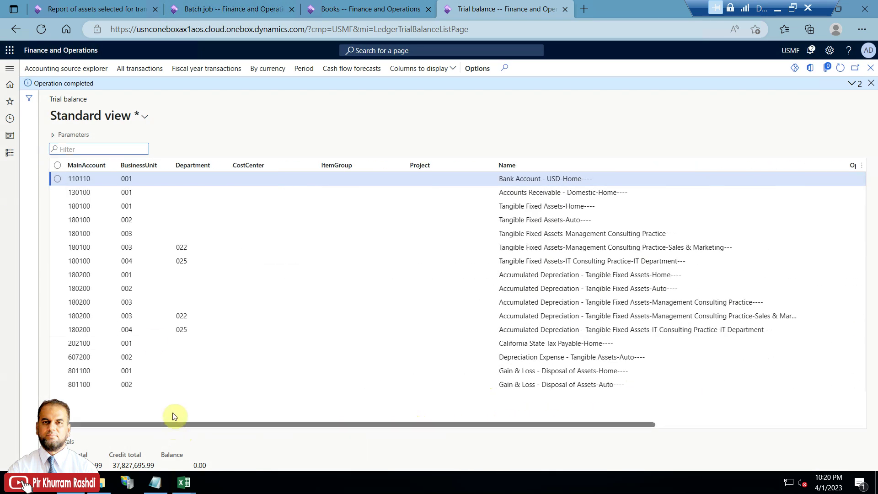
pyautogui.click(137, 261)
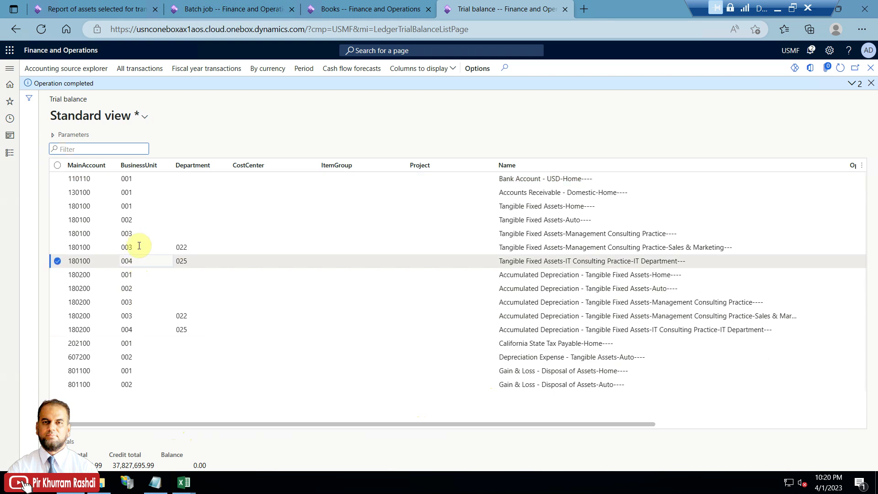
# Step: Filter the BusinessUnit column to 004, then 003, reviewing the 180100 and 180200 balances
pyautogui.click(167, 166)
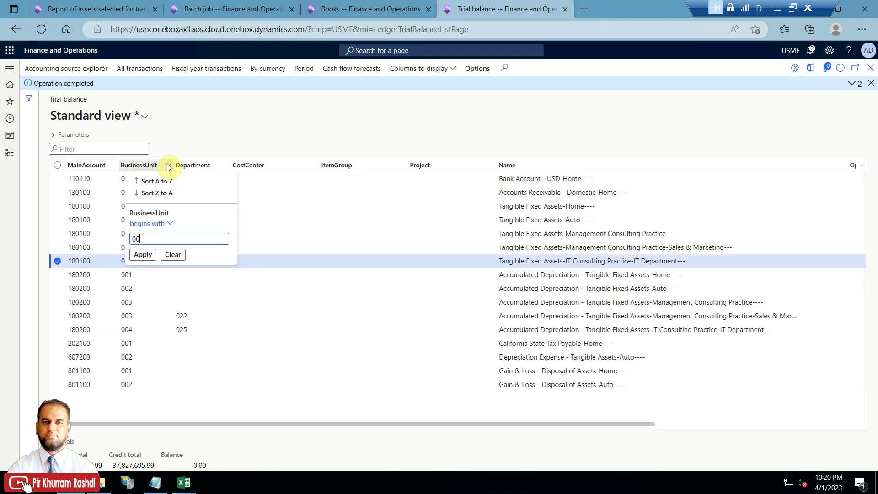
pyautogui.write('004')
pyautogui.press('Return')
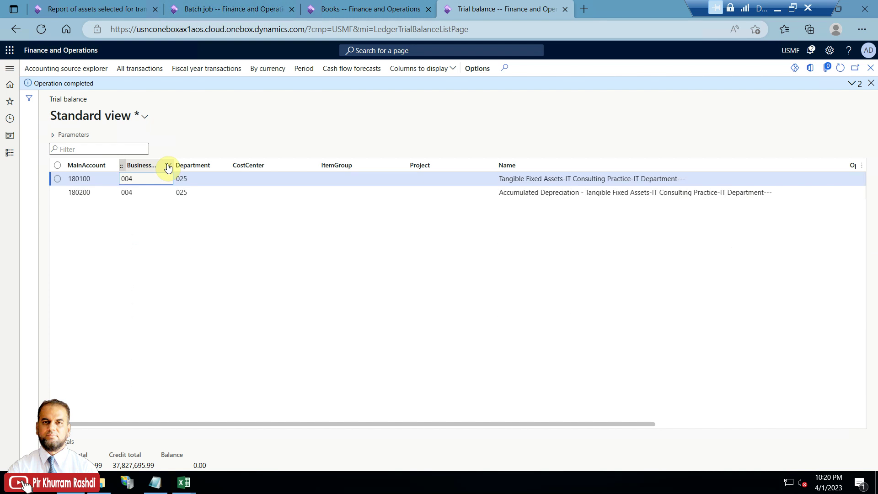
pyautogui.moveTo(484, 425); pyautogui.dragTo(359, 426)
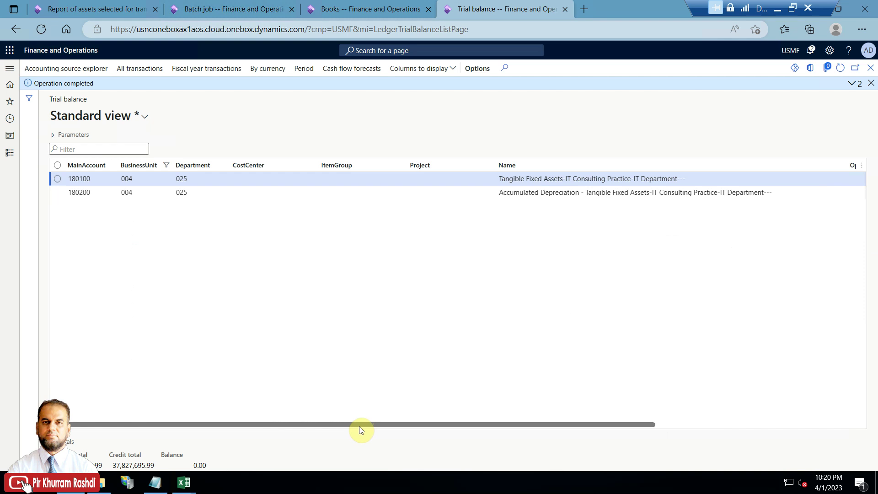
pyautogui.click(169, 166)
pyautogui.write('00')
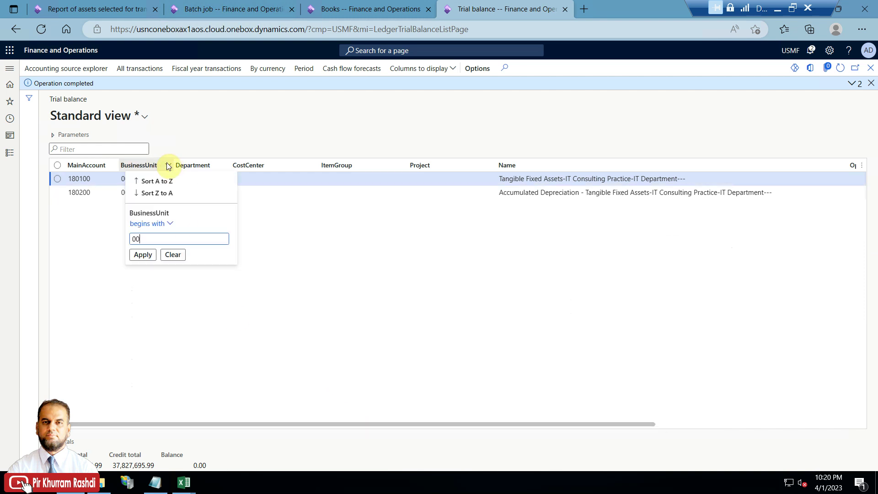
pyautogui.write('3')
pyautogui.press('Return')
pyautogui.moveTo(388, 426); pyautogui.dragTo(737, 427)
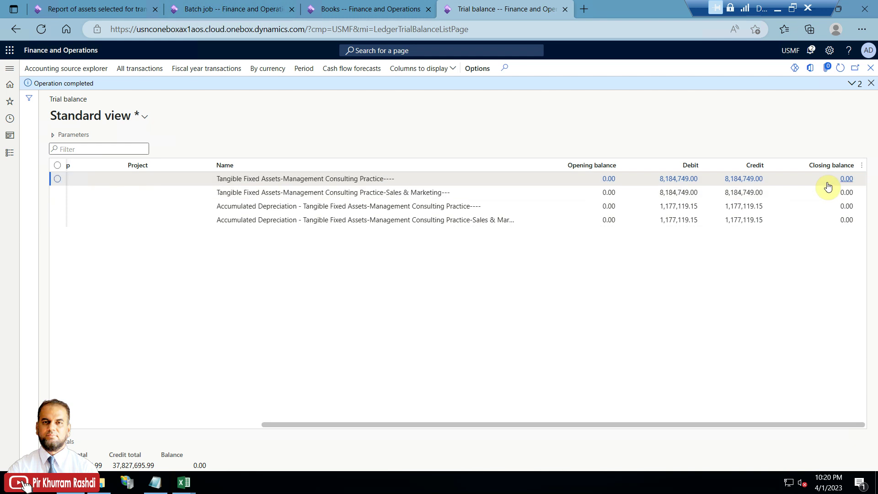
pyautogui.moveTo(823, 425); pyautogui.dragTo(529, 438)
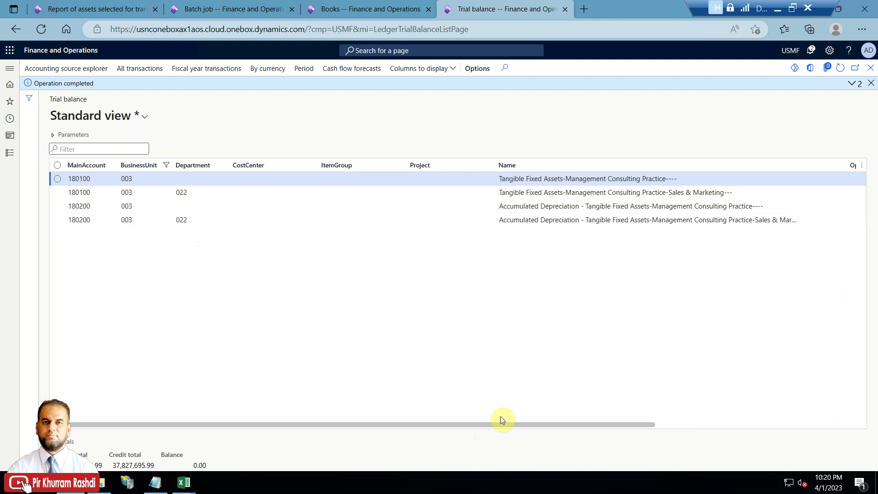
pyautogui.moveTo(646, 421); pyautogui.dragTo(451, 426)
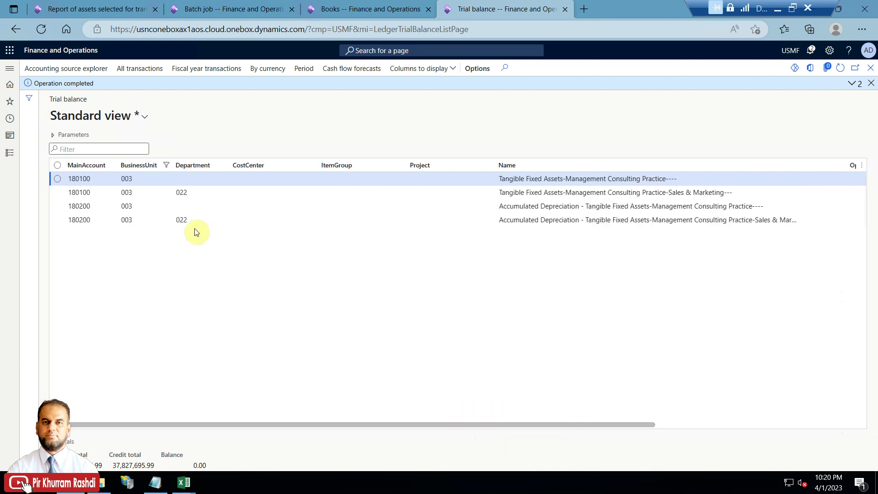
# Step: Filter the trial balance back to business unit 004 and review the department 025 balances
pyautogui.click(53, 137)
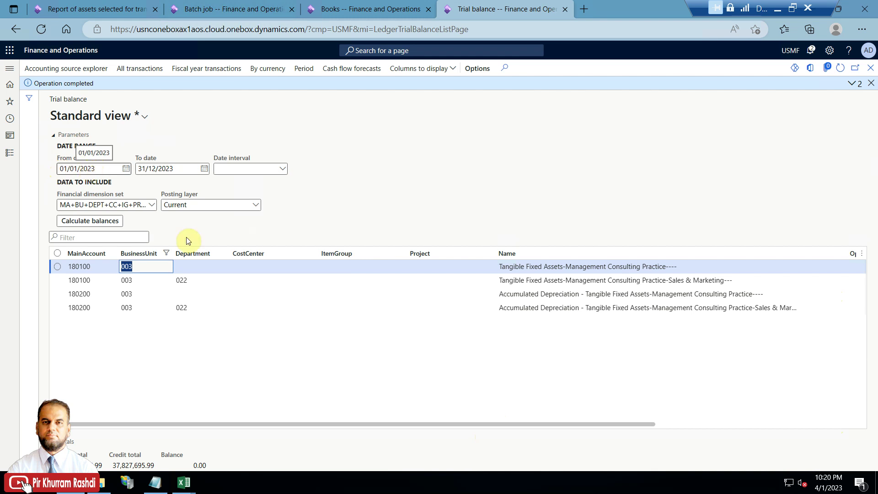
pyautogui.moveTo(578, 425); pyautogui.dragTo(221, 361)
pyautogui.click(169, 253)
pyautogui.write('004')
pyautogui.press('Return')
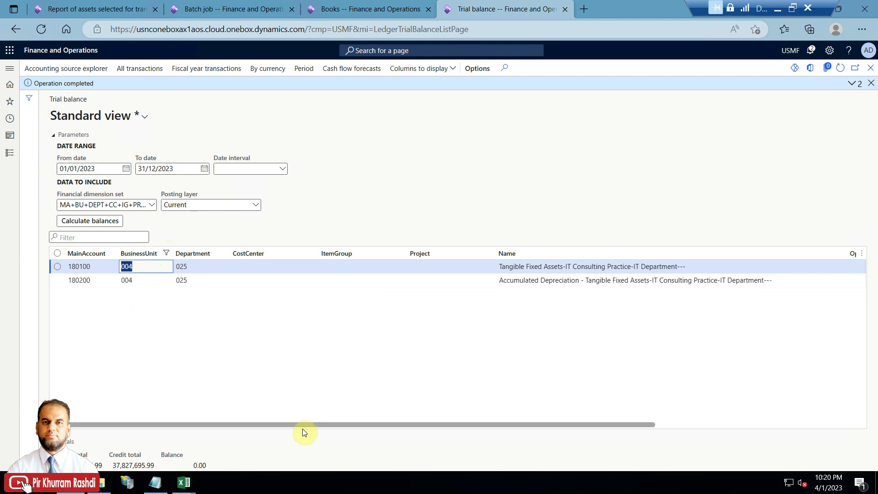
pyautogui.moveTo(319, 424); pyautogui.dragTo(689, 426)
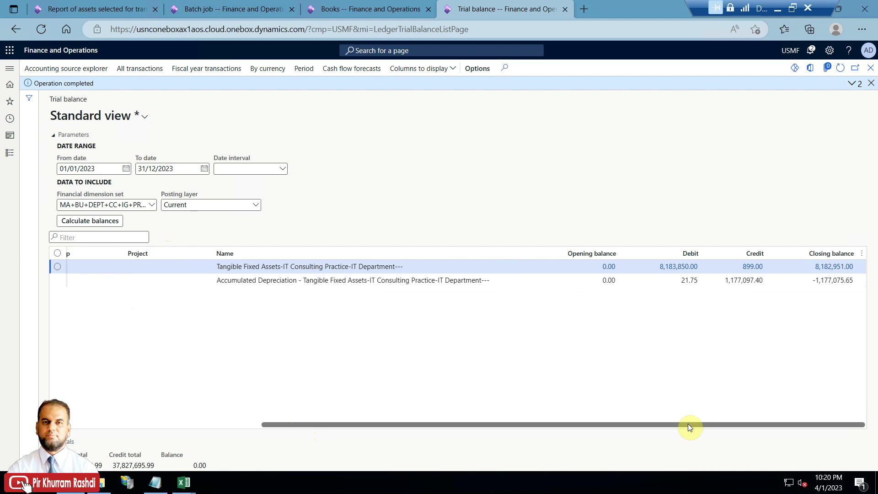
pyautogui.moveTo(690, 425); pyautogui.dragTo(426, 432)
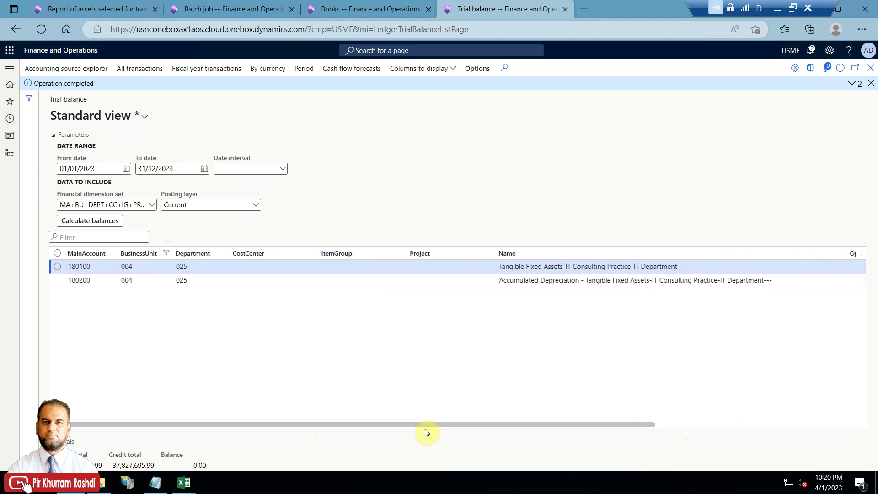
# Step: Move past the Books and Batch job tabs to the 'Report of assets selected for transfer' tab
pyautogui.click(343, 11)
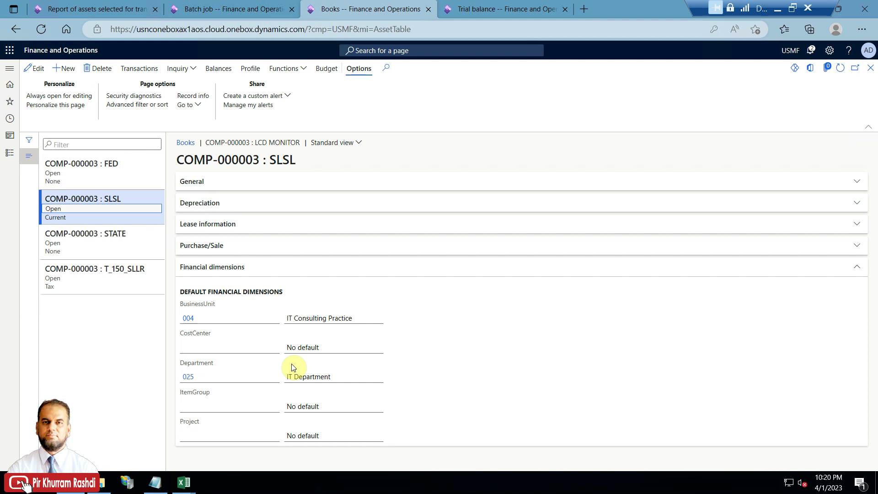
pyautogui.click(240, 8)
pyautogui.click(116, 6)
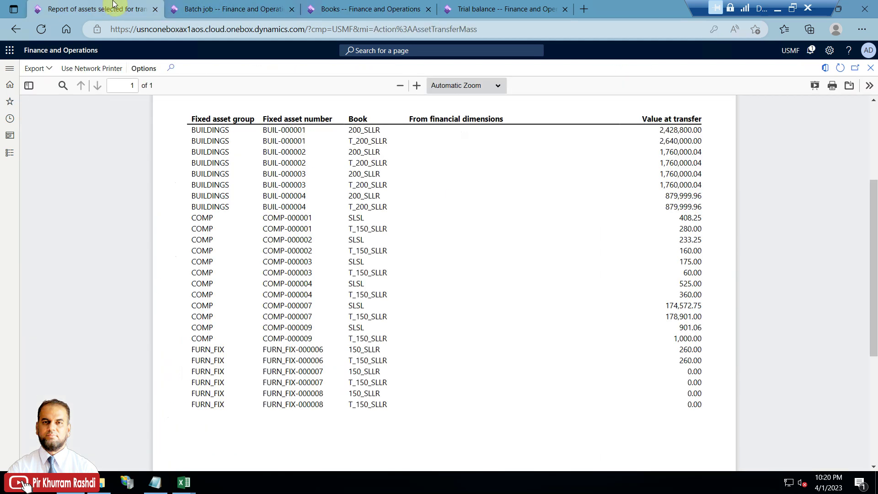
pyautogui.moveTo(208, 4)
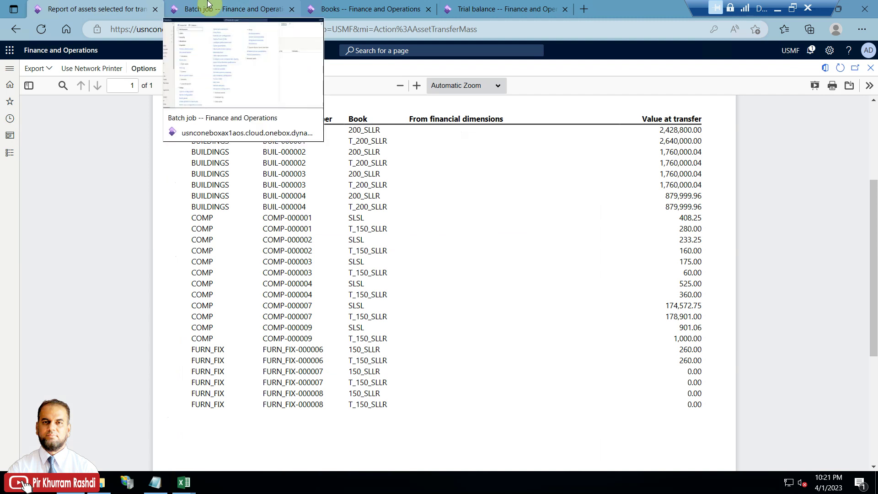